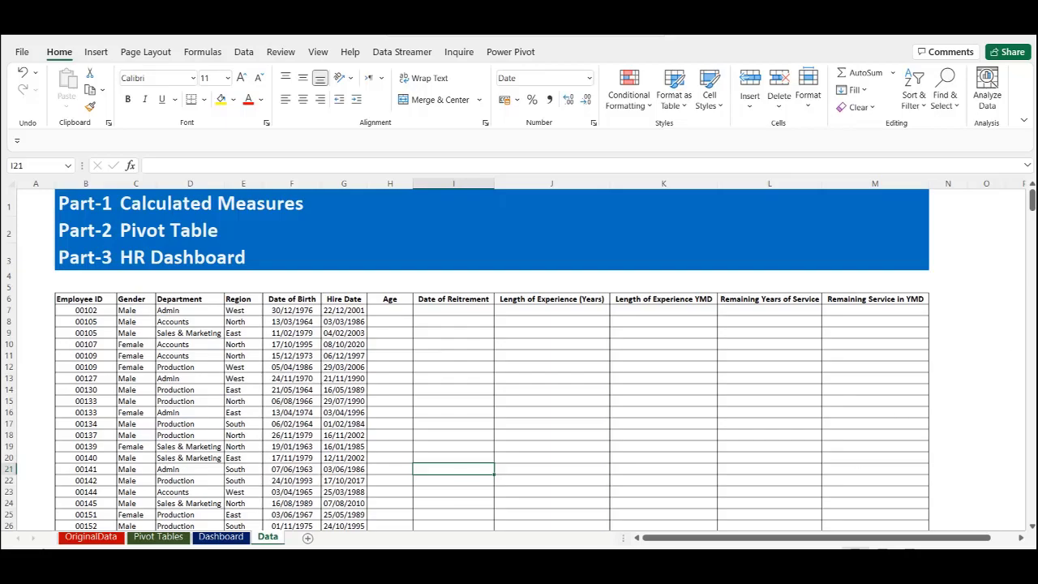
Step: Review the OriginalData, Pivot Tables and Dashboard sheets to see the finished data, pivot tables and charts
{"action": "left_click", "coordinate": [91, 537]}
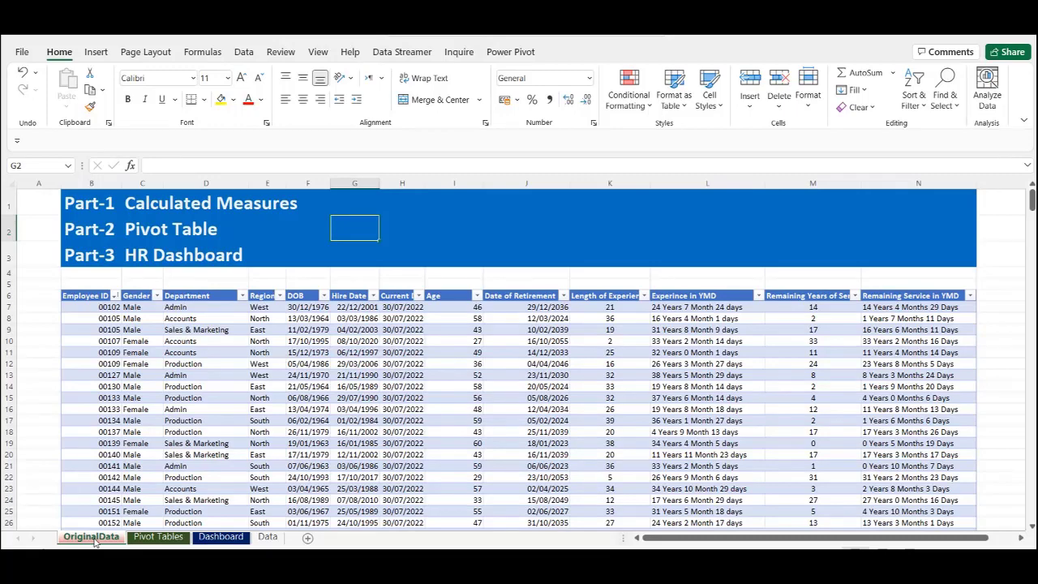
{"action": "left_click", "coordinate": [158, 537]}
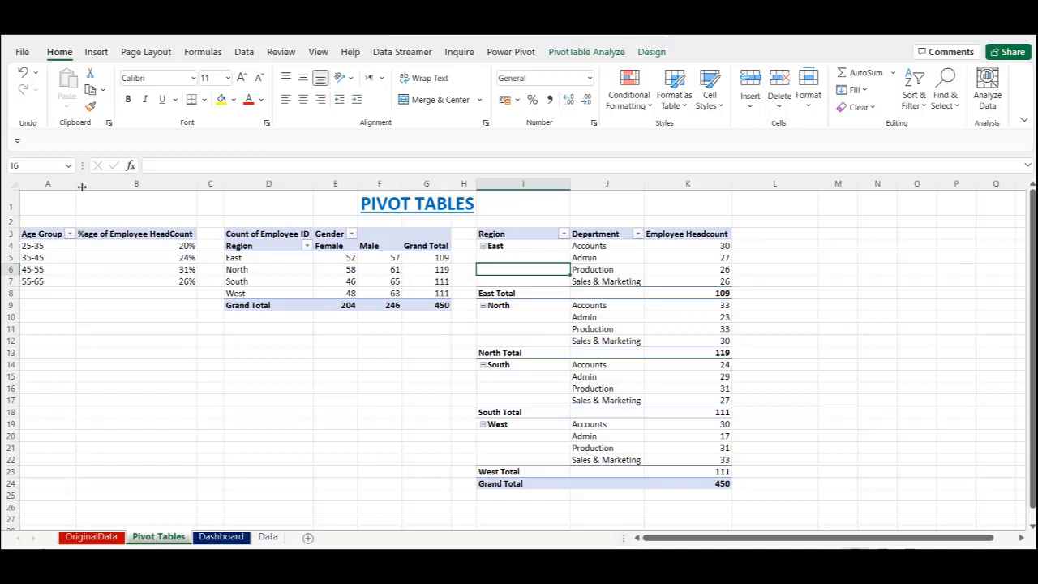
{"action": "mouse_move", "coordinate": [86, 271]}
{"action": "mouse_move", "coordinate": [264, 297]}
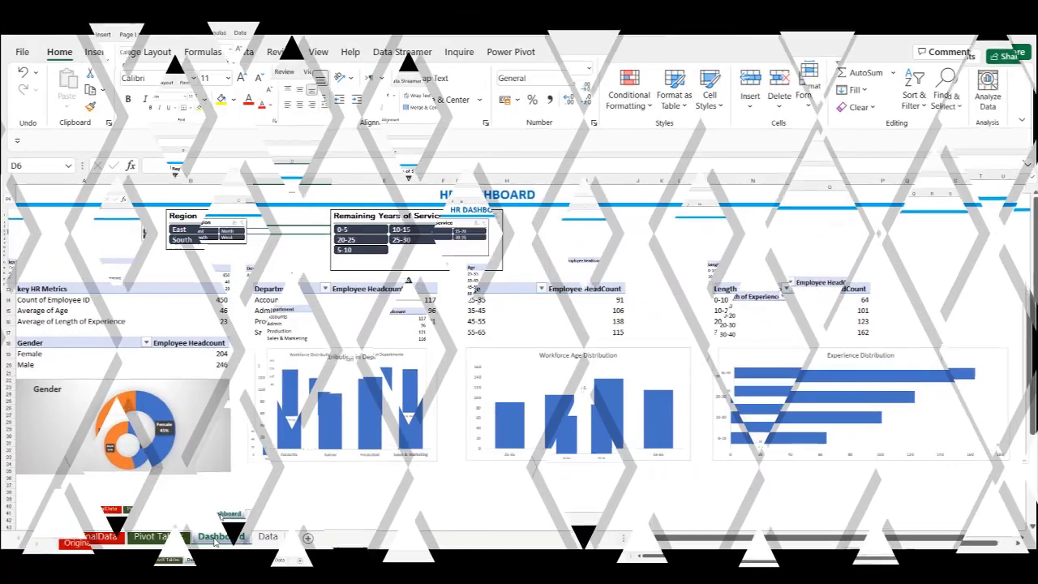
{"action": "left_click", "coordinate": [215, 539]}
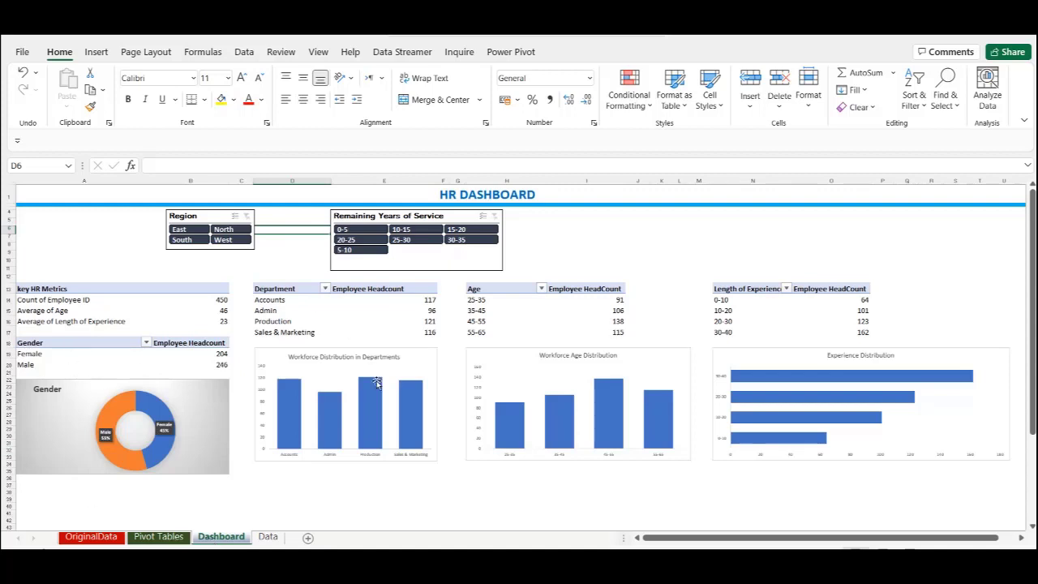
{"action": "mouse_move", "coordinate": [376, 421]}
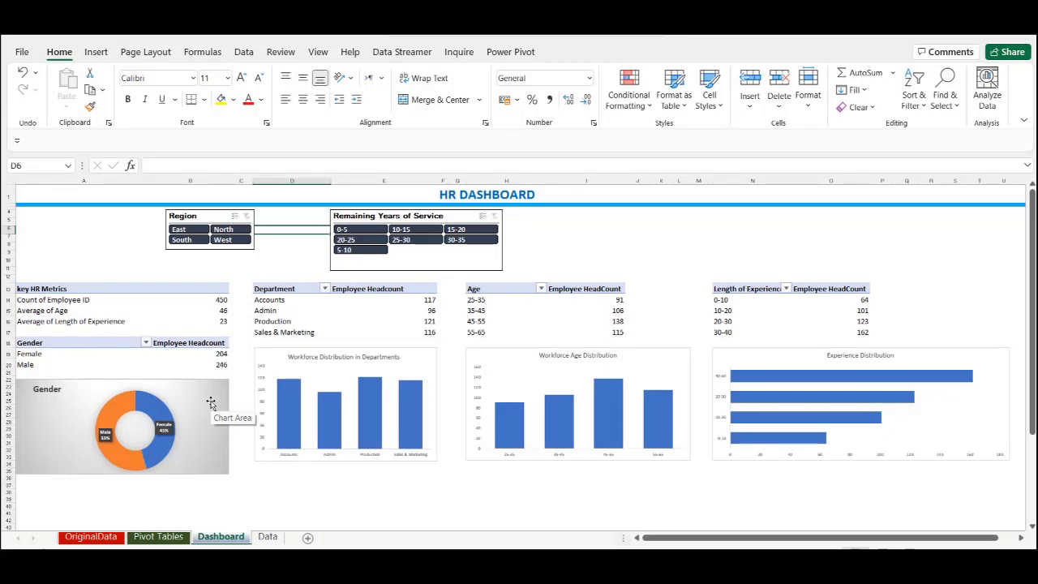
Step: Filter the dashboard by region, first East and after that North, and clear the Region slicer's filter
{"action": "left_click", "coordinate": [192, 230]}
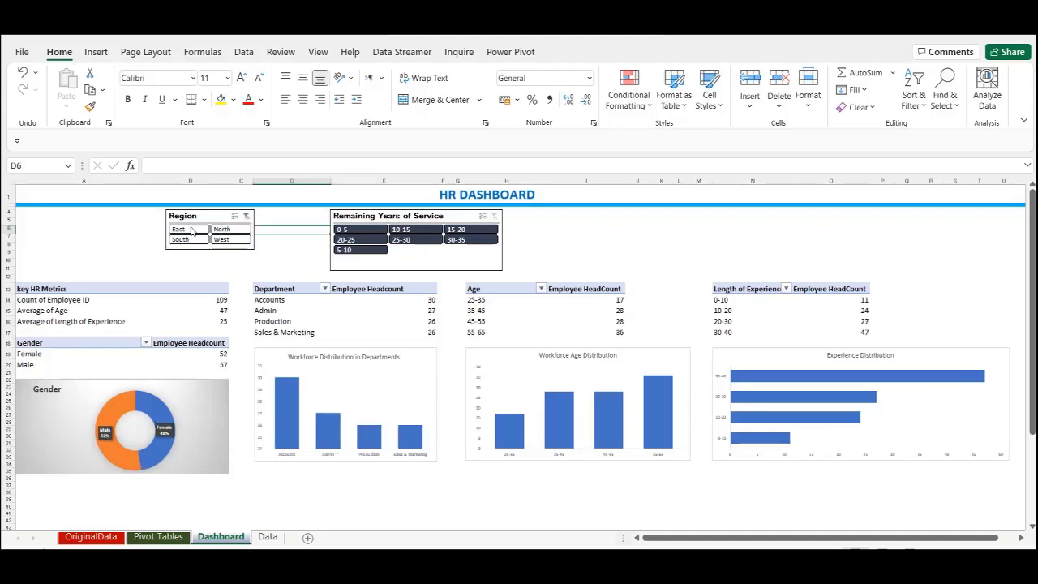
{"action": "left_click", "coordinate": [223, 229]}
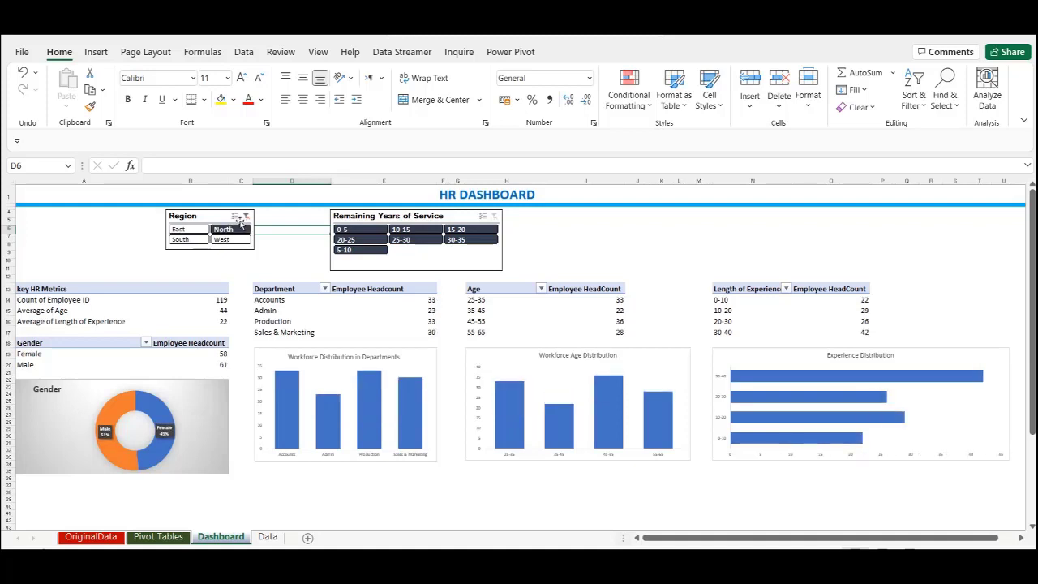
{"action": "left_click", "coordinate": [248, 217]}
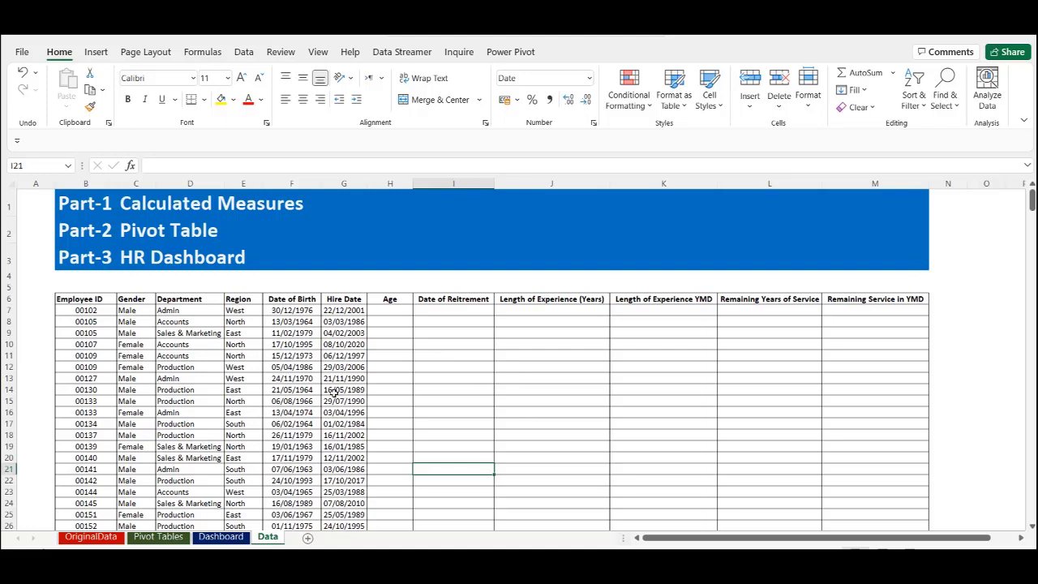
Step: On the Data sheet, insert a new column before Age and enter the header "Current Date" in H6
{"action": "left_click", "coordinate": [389, 310]}
{"action": "left_click", "coordinate": [389, 310]}
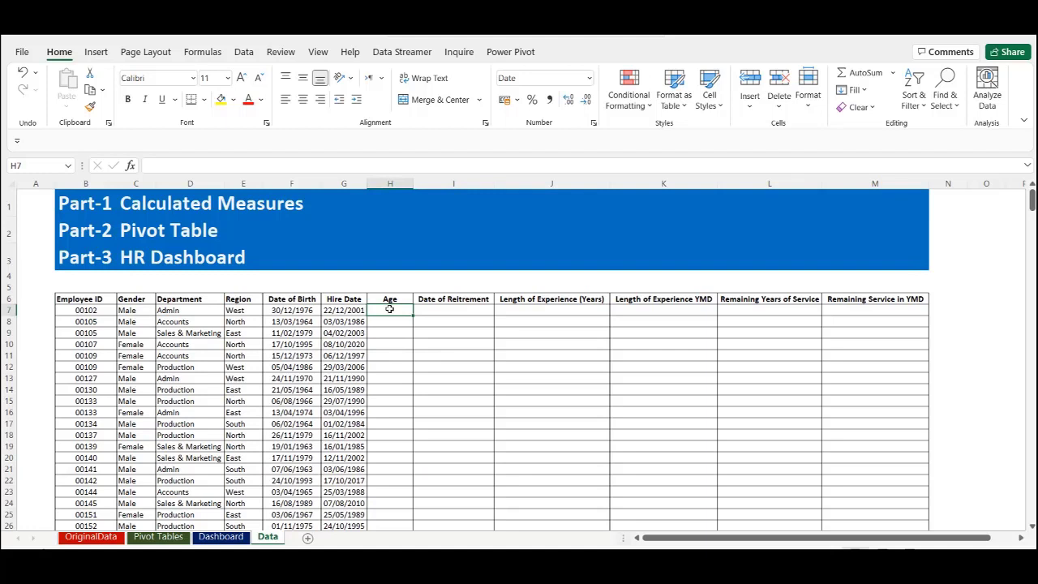
{"action": "left_click", "coordinate": [398, 180]}
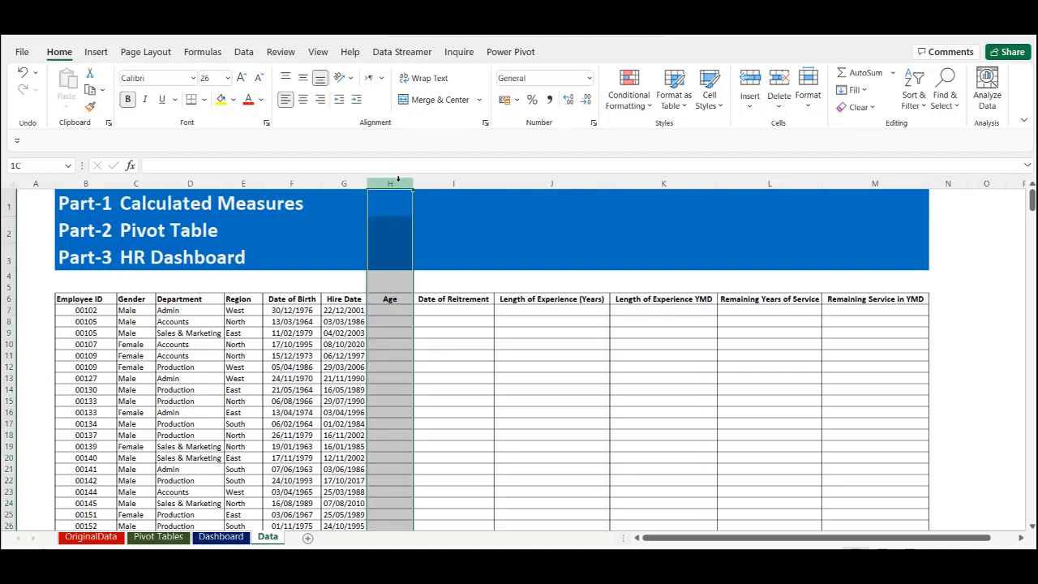
{"action": "right_click", "coordinate": [398, 181]}
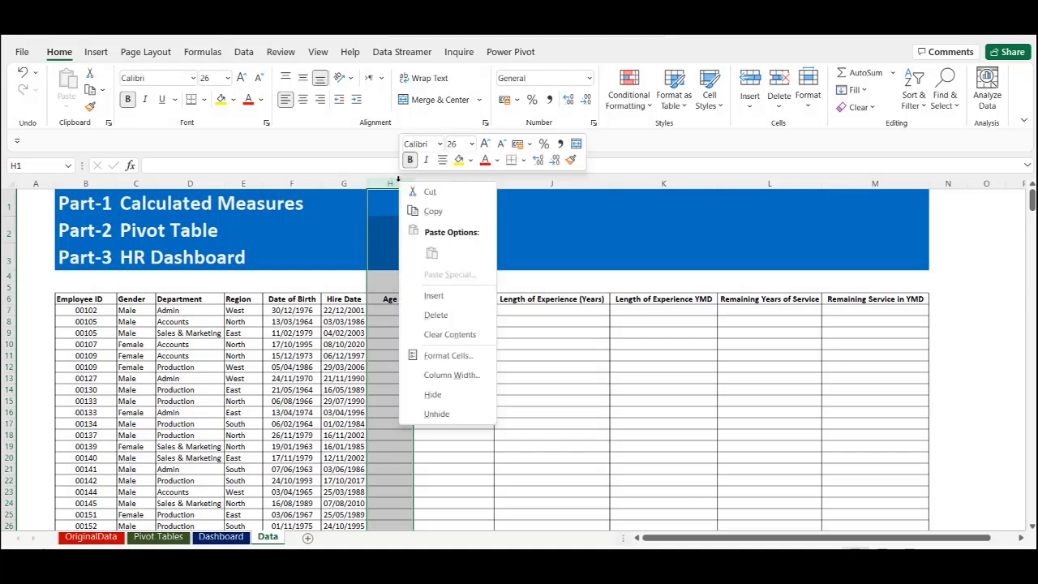
{"action": "left_click", "coordinate": [435, 296]}
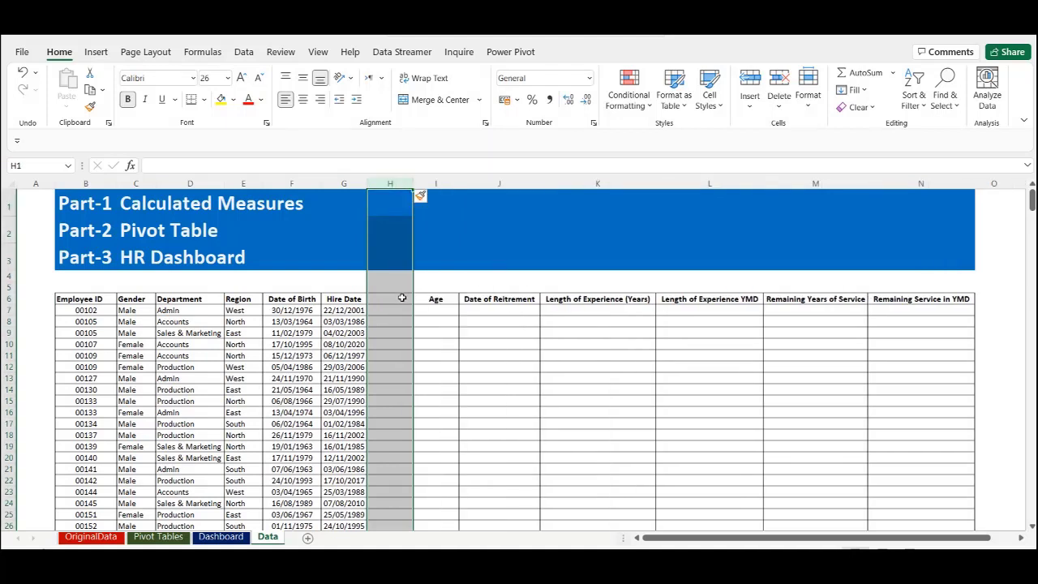
{"action": "left_click", "coordinate": [398, 298]}
{"action": "type", "text": "Cu"}
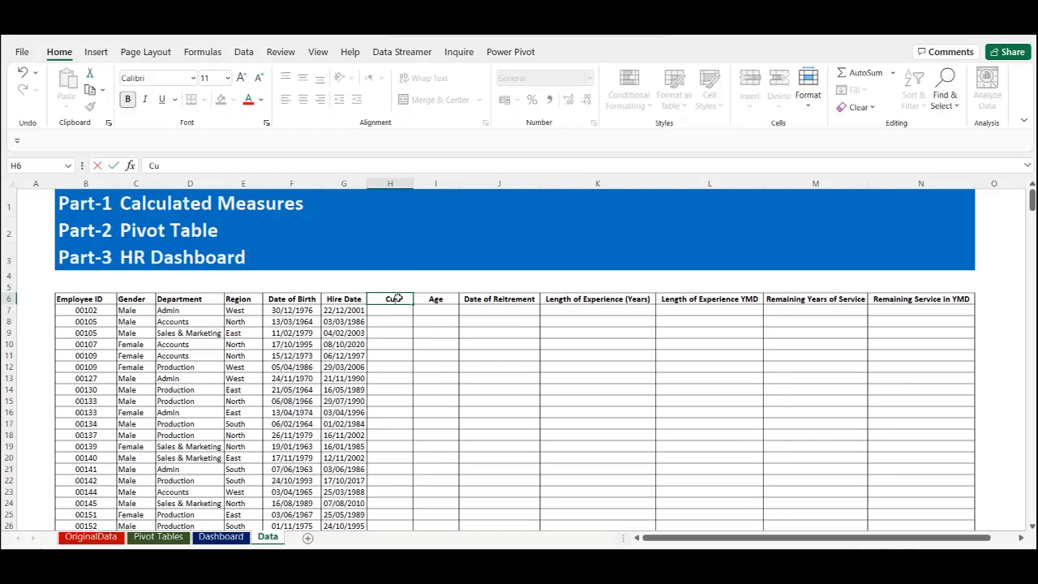
{"action": "type", "text": "rrent Date"}
{"action": "key", "text": "Return"}
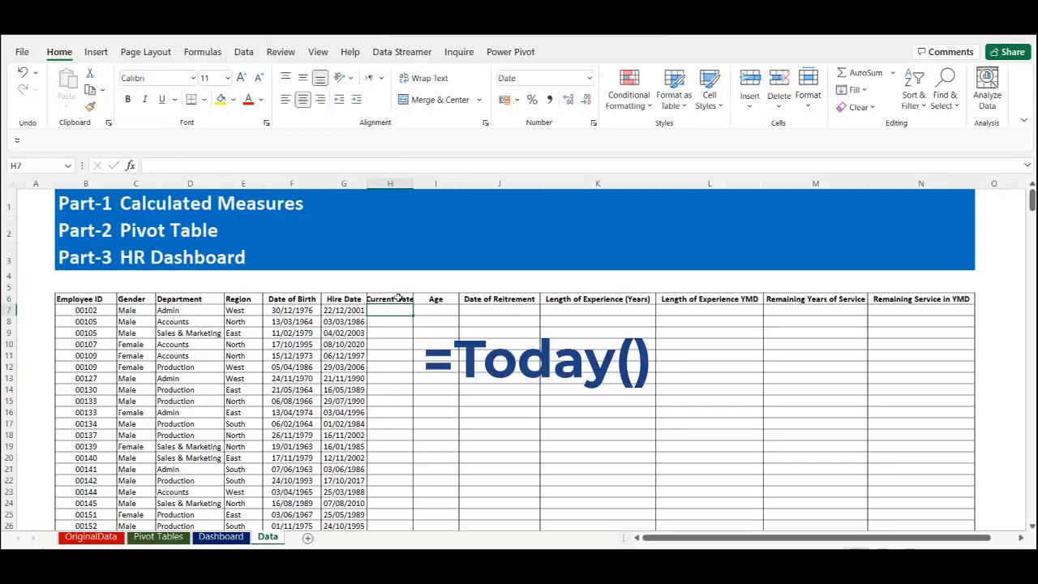
Step: Enter =Today() in H7, widen column H slightly to fit its header, and fill the formula down the Current Date column
{"action": "type", "text": "=Today()"}
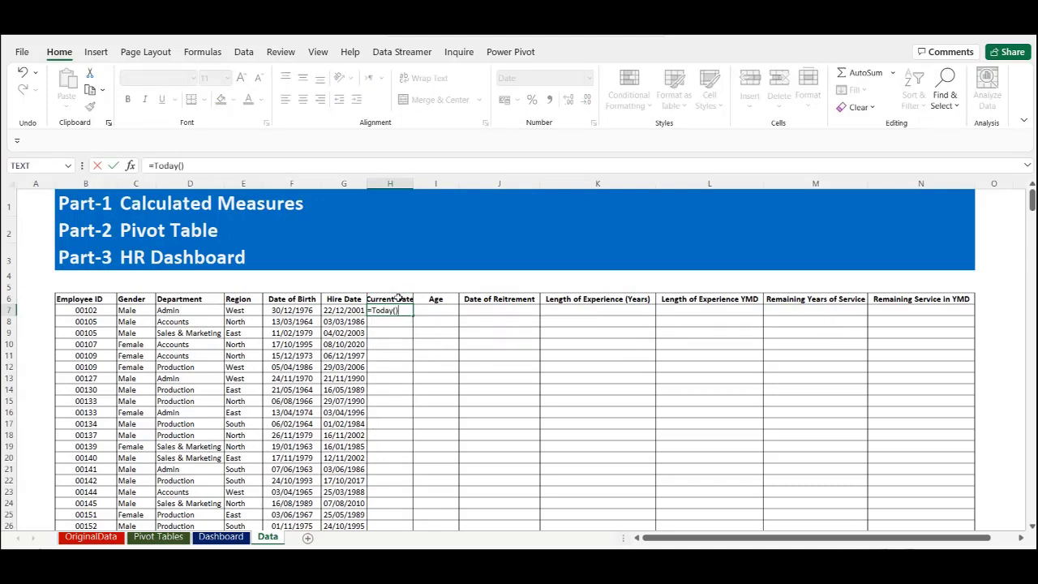
{"action": "key", "text": "Return"}
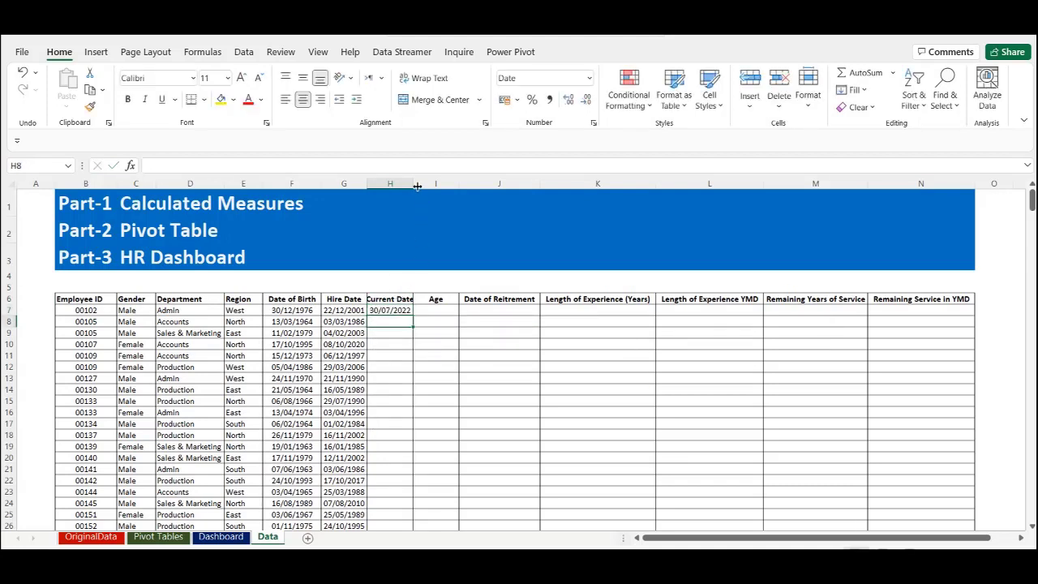
{"action": "left_click_drag", "start_coordinate": [415, 184], "coordinate": [419, 184]}
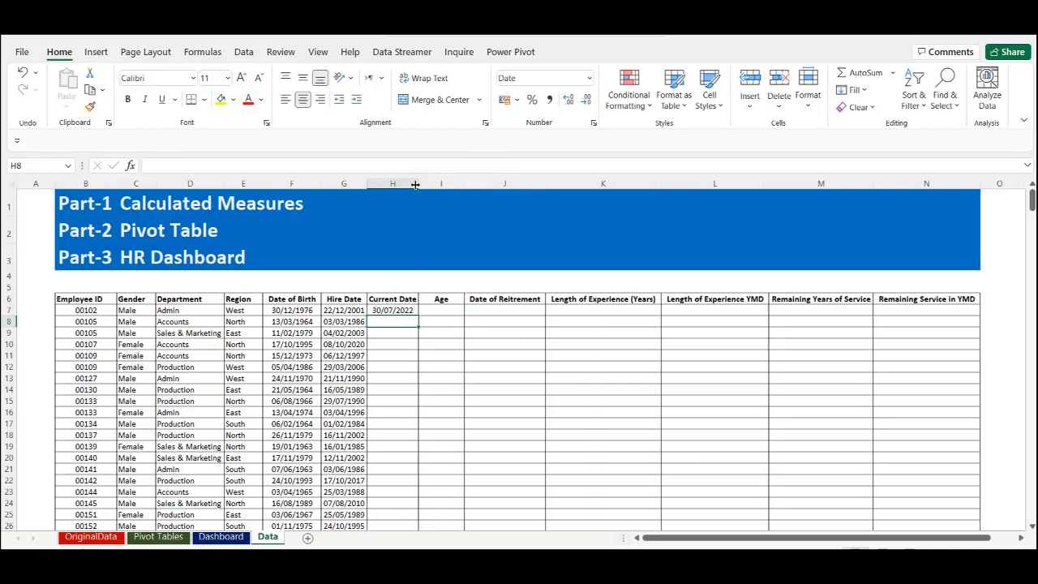
{"action": "left_click", "coordinate": [410, 310]}
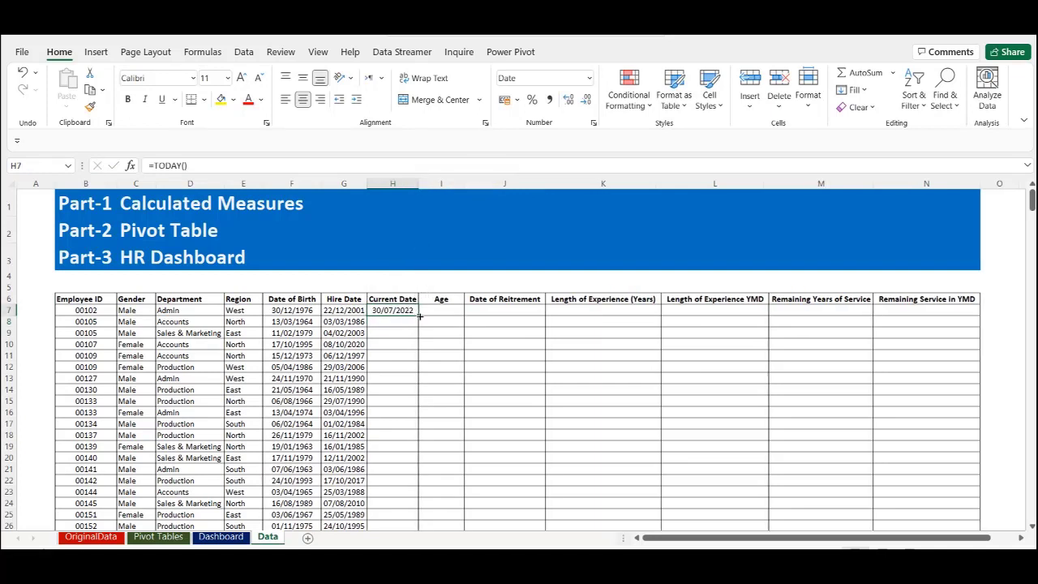
{"action": "double_click", "coordinate": [420, 316]}
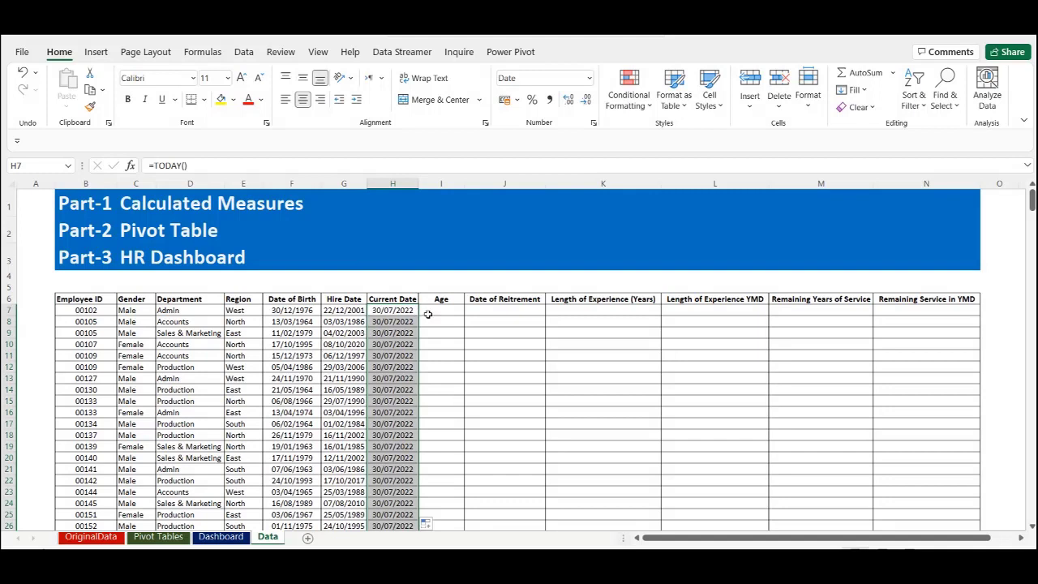
Step: Calculate the first employee's age in I7 with the formula =(H7-F7)/365
{"action": "left_click", "coordinate": [434, 311]}
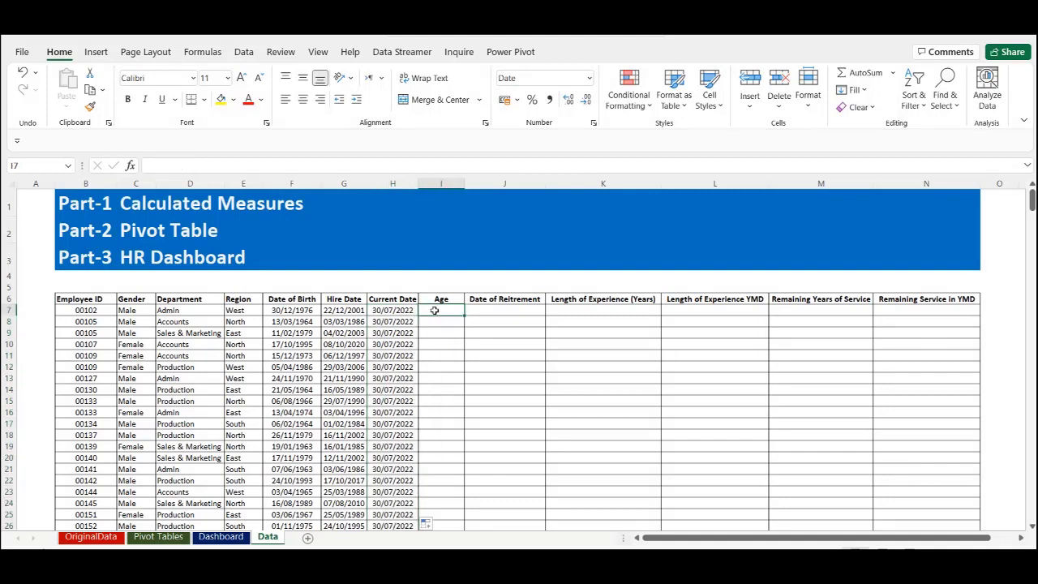
{"action": "type", "text": "="}
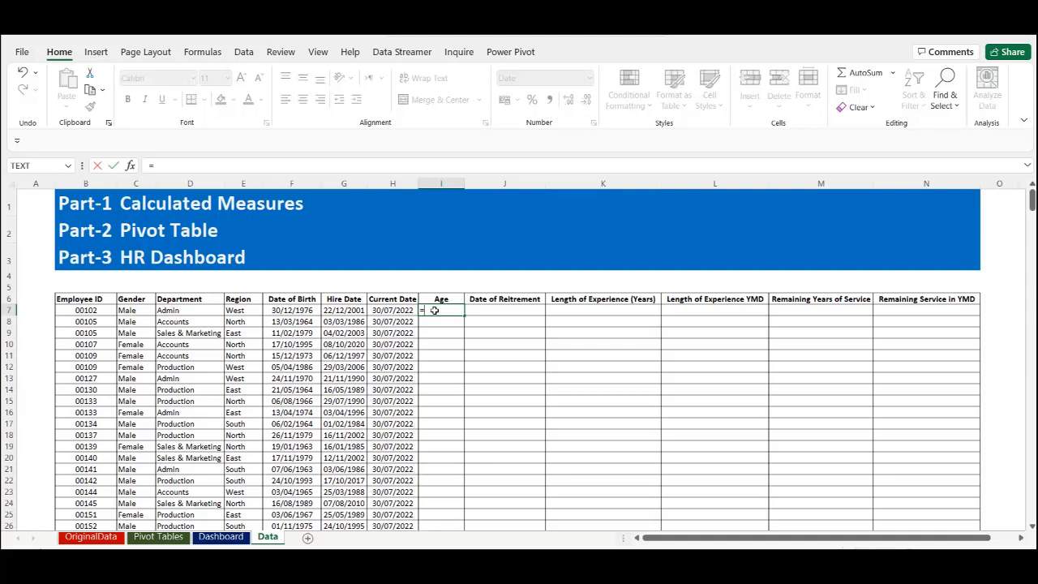
{"action": "type", "text": "("}
{"action": "left_click", "coordinate": [399, 310]}
{"action": "type", "text": "-"}
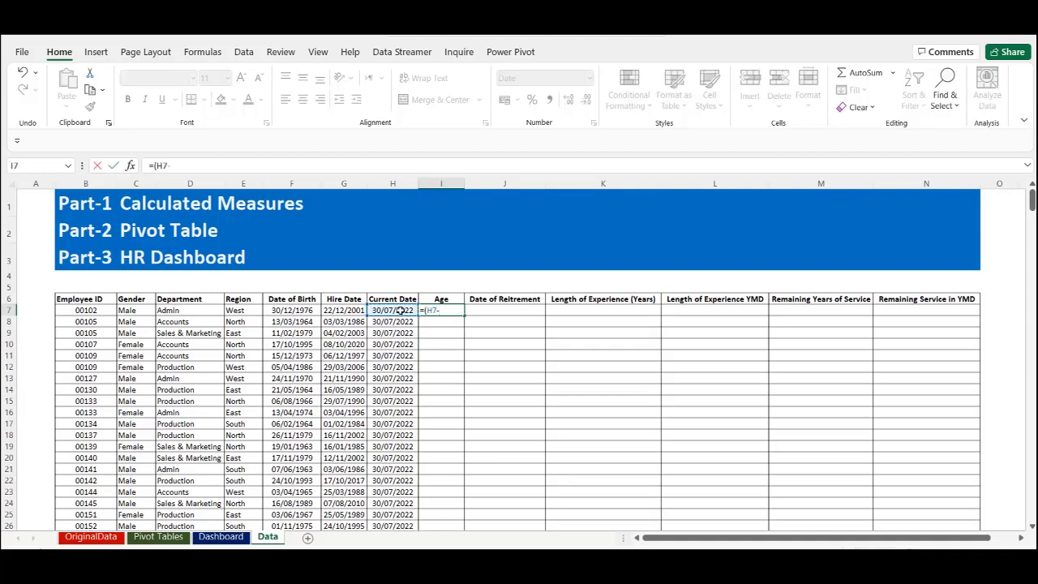
{"action": "left_click", "coordinate": [305, 311]}
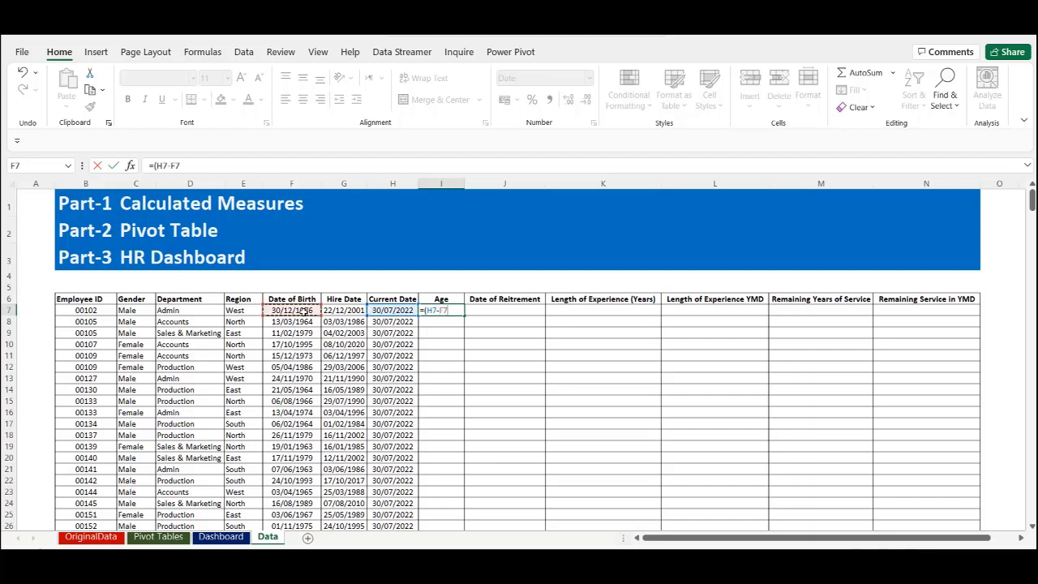
{"action": "type", "text": ")/365"}
{"action": "key", "text": "Return"}
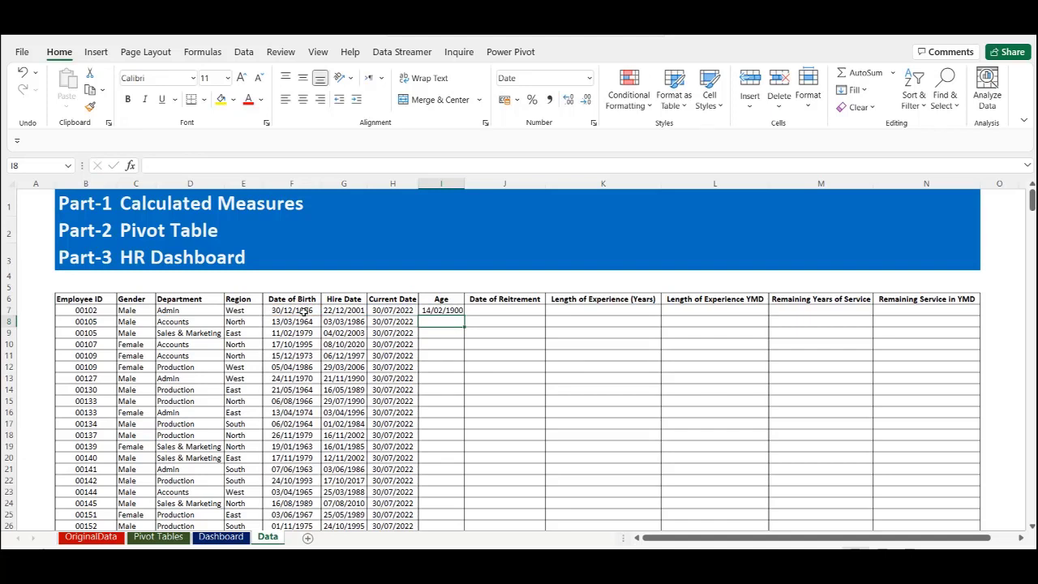
Step: Format I7 as a centred Number with no decimal places and fill it down the Age column
{"action": "key", "text": "Up"}
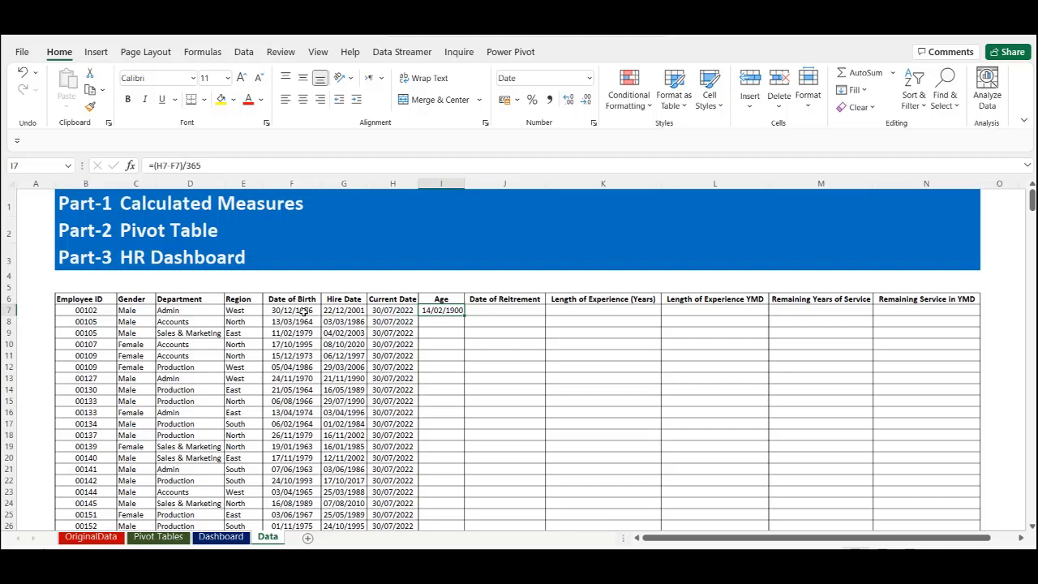
{"action": "left_click", "coordinate": [590, 78]}
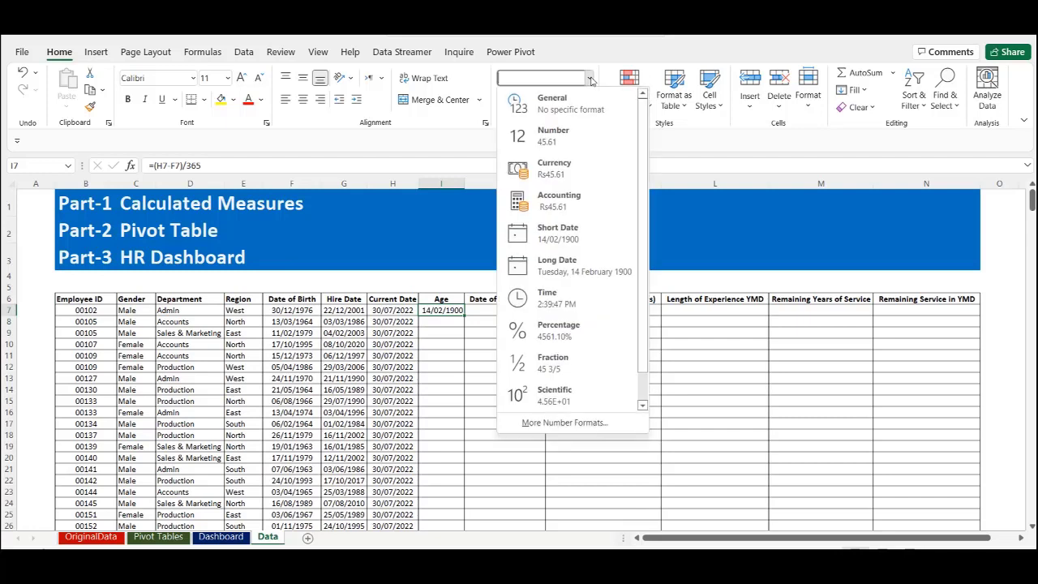
{"action": "left_click", "coordinate": [566, 138]}
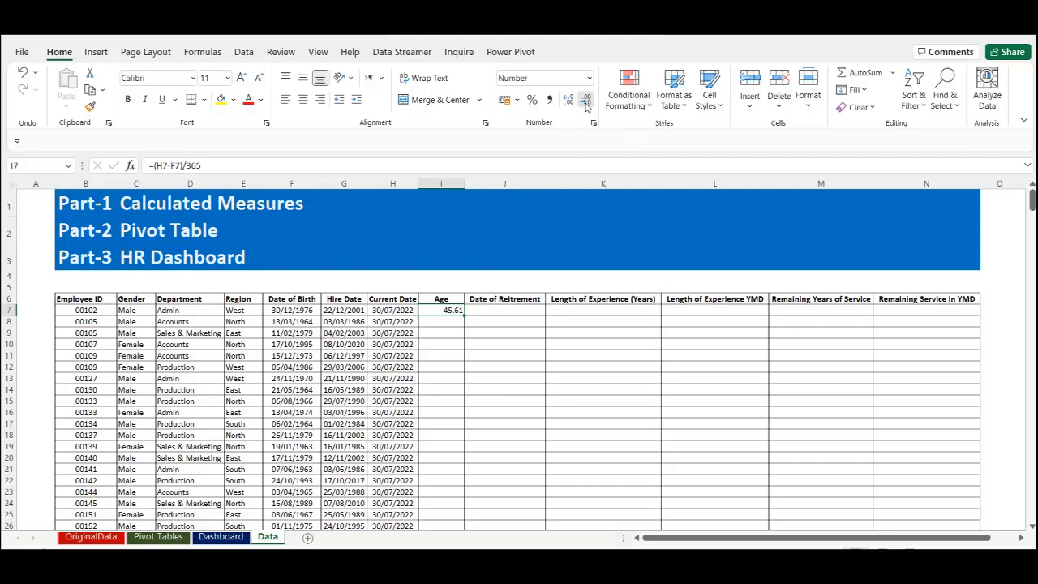
{"action": "left_click", "coordinate": [585, 102]}
{"action": "left_click", "coordinate": [586, 102]}
{"action": "left_click", "coordinate": [305, 101]}
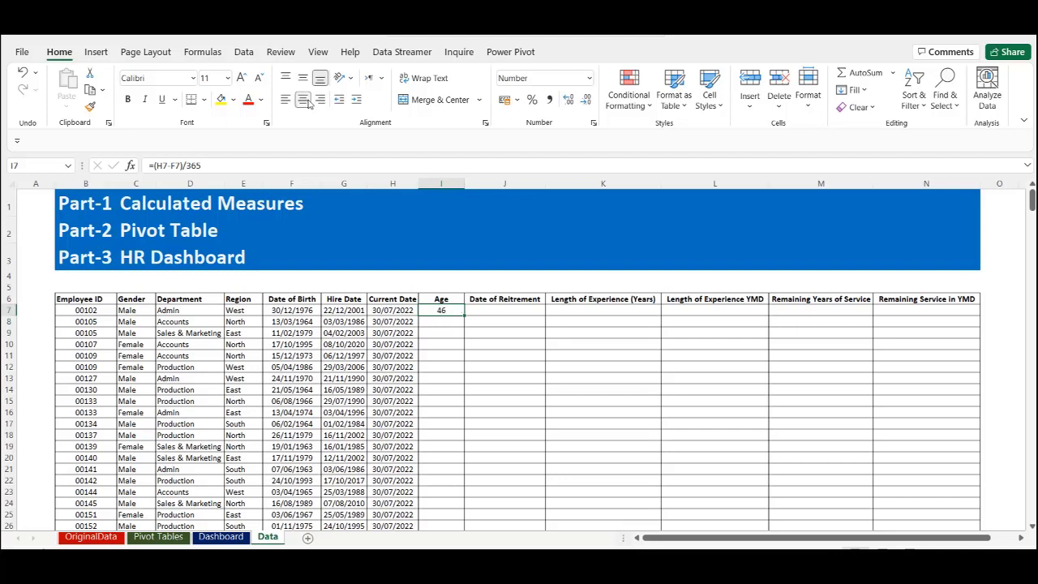
{"action": "double_click", "coordinate": [466, 317]}
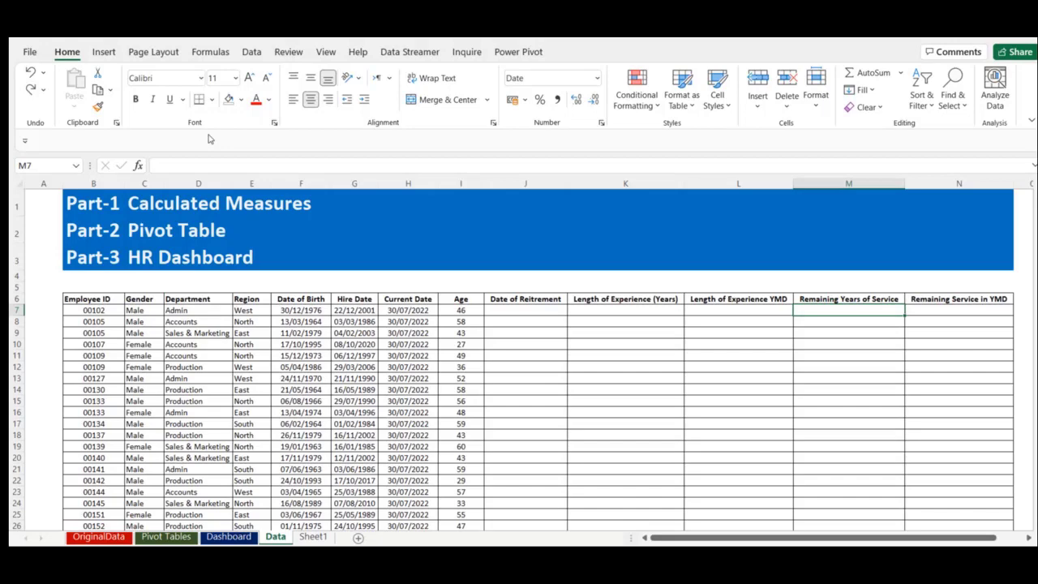
Step: In J7 under the retirement date header, start the formula =Date(Year(F7),Month(F7),Day(F7) from the date of birth
{"action": "left_click", "coordinate": [525, 312]}
{"action": "type", "text": "=Date"}
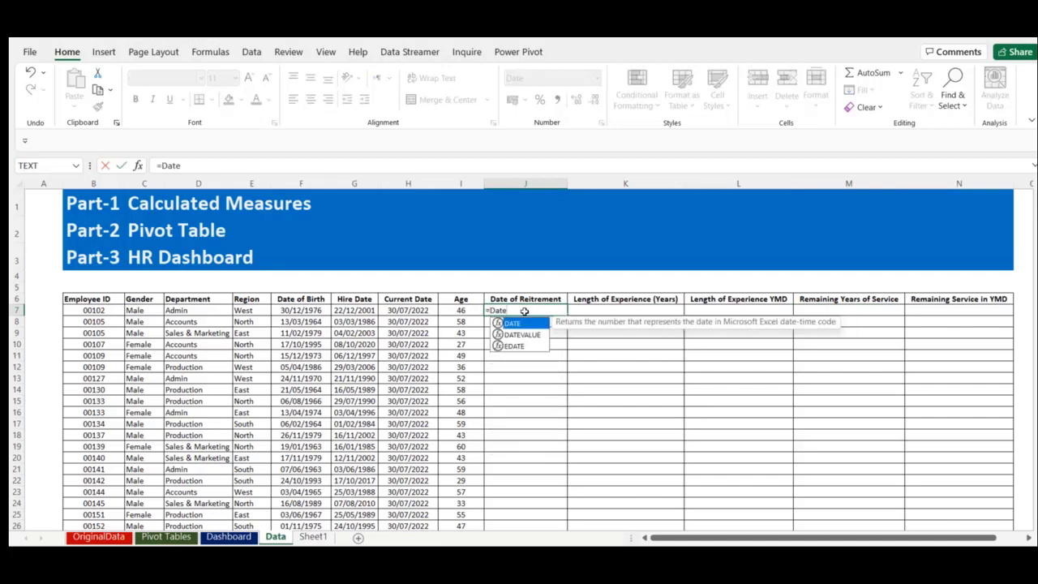
{"action": "type", "text": "("}
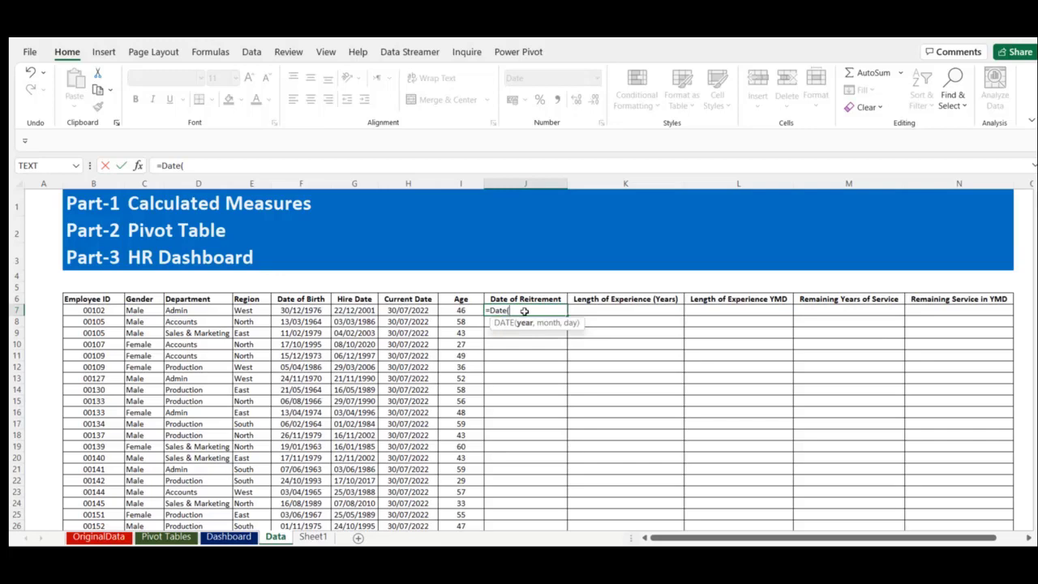
{"action": "type", "text": "Year("}
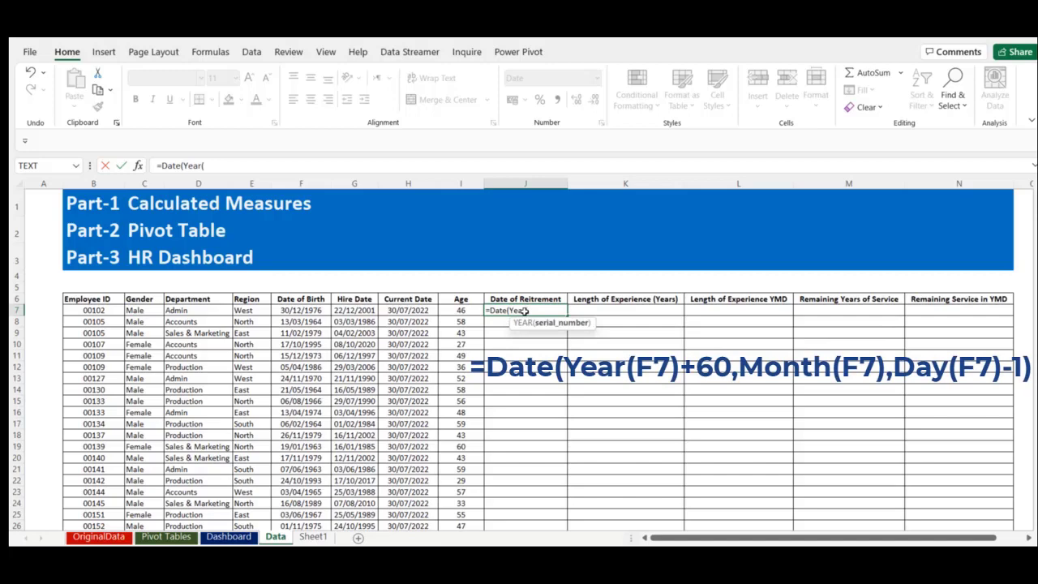
{"action": "left_click", "coordinate": [301, 310]}
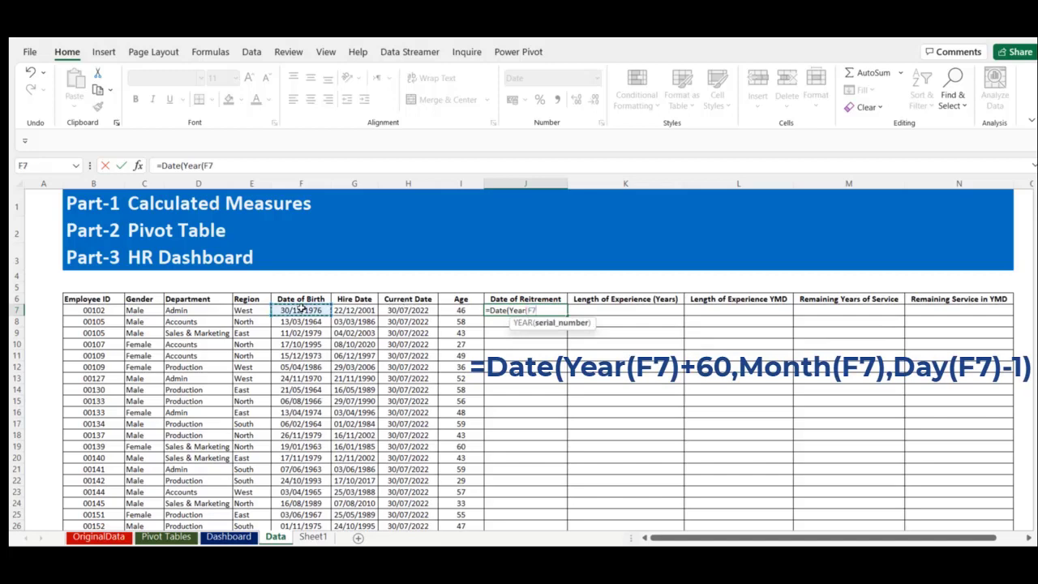
{"action": "type", "text": "),Month("}
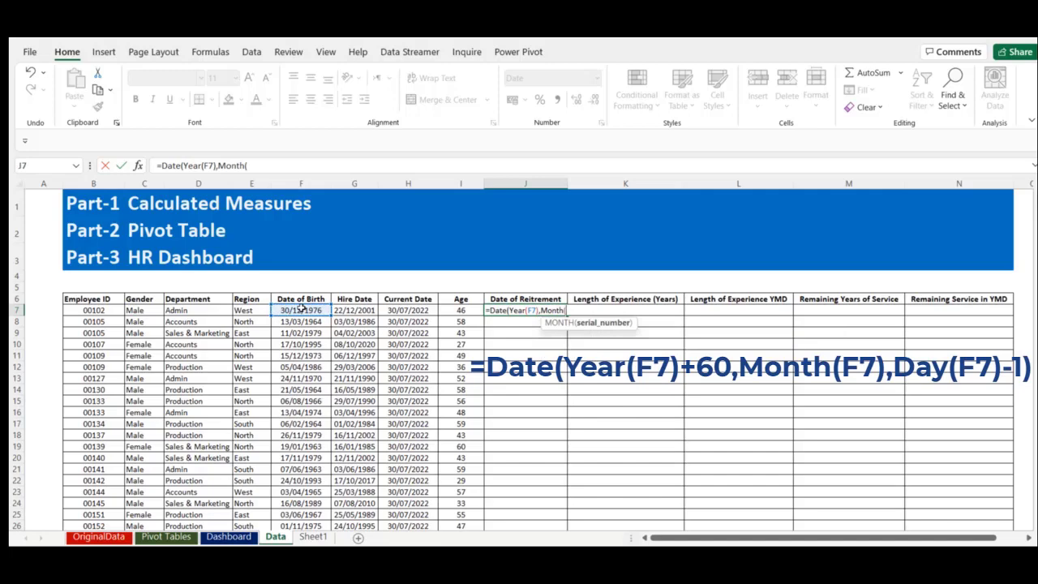
{"action": "type", "text": "F"}
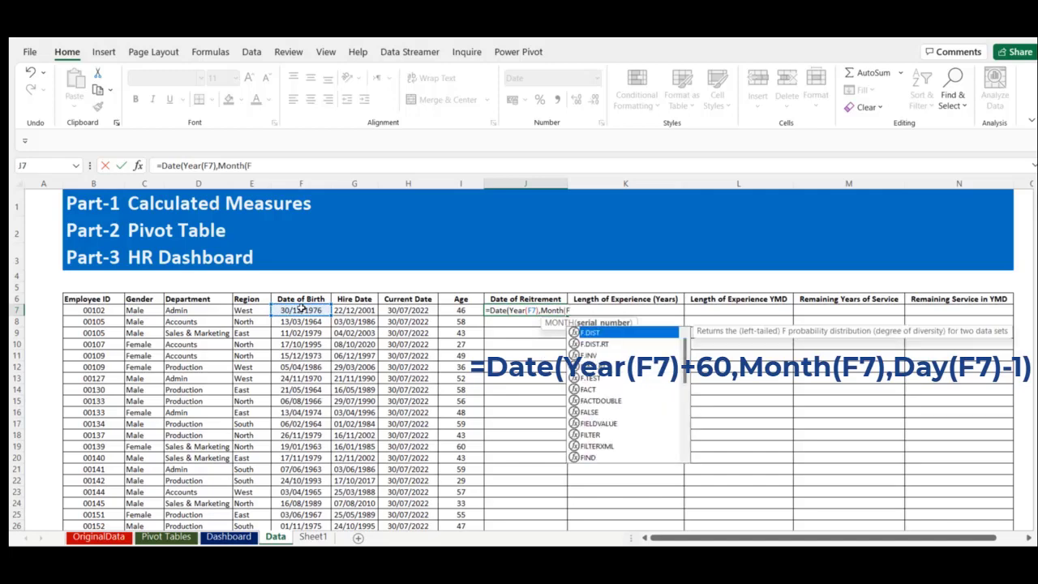
{"action": "type", "text": "7)"}
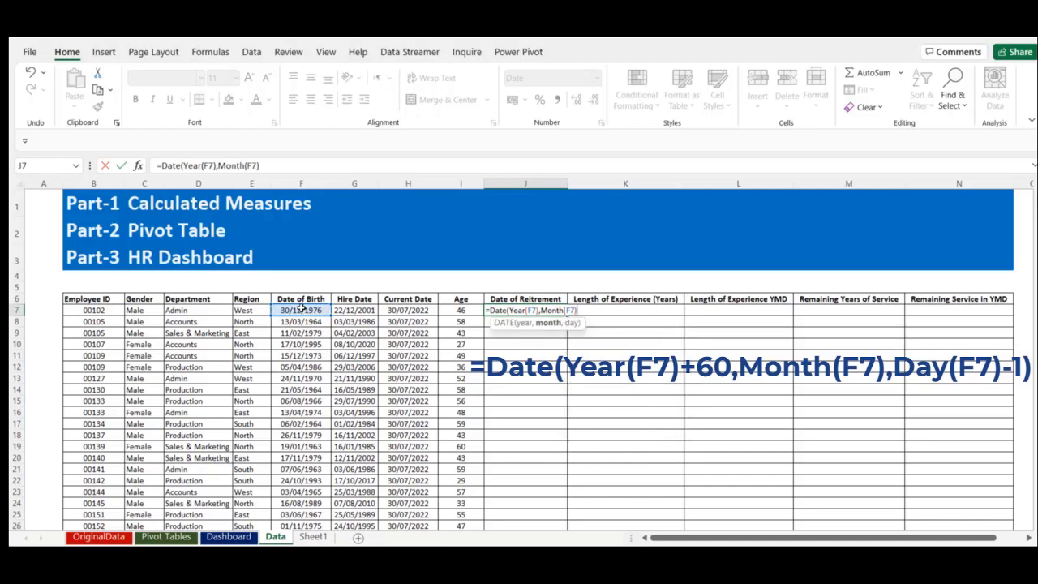
{"action": "type", "text": ",Da"}
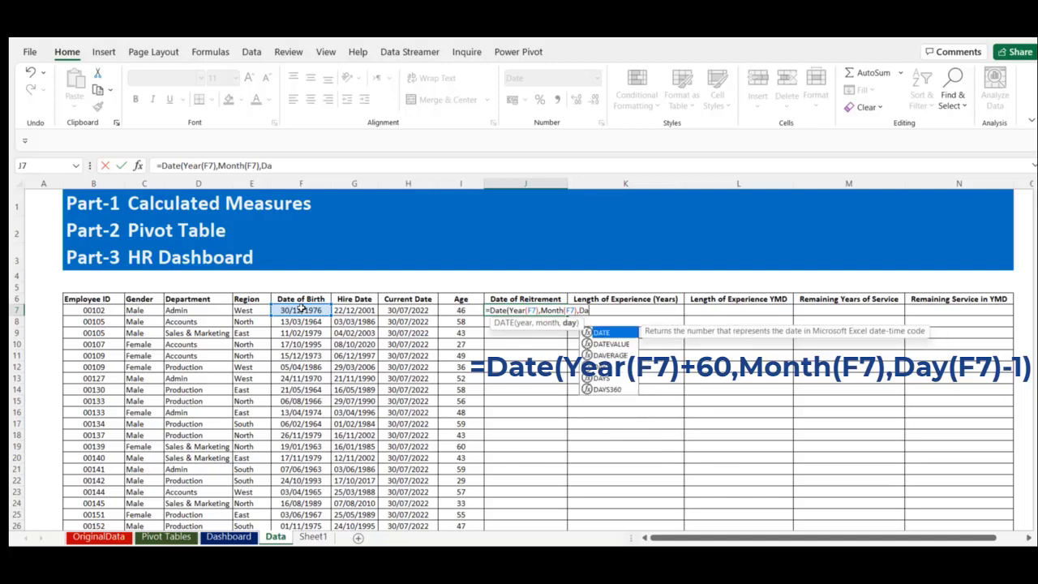
{"action": "type", "text": "y(F7"}
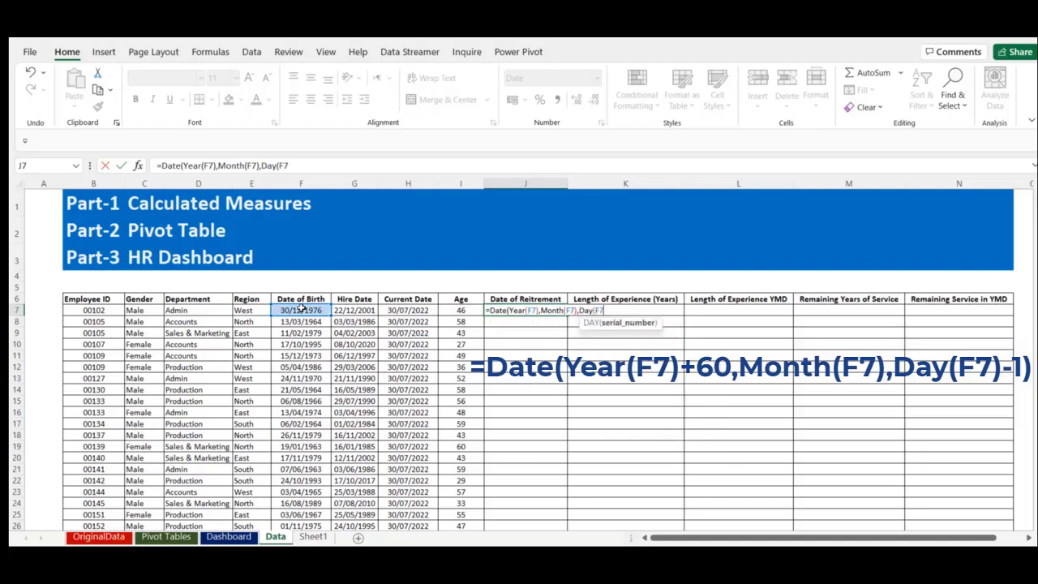
{"action": "type", "text": ")"}
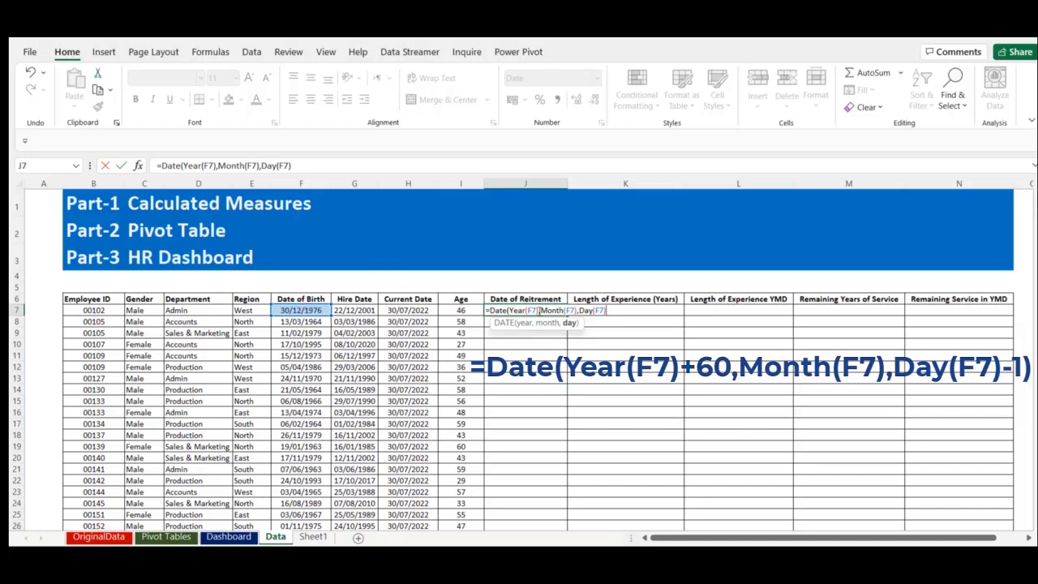
Step: Complete the J7 formula as =Date(Year(F7)+60,Month(F7),Day(F7)-1) and fill it down the retirement date column
{"action": "left_click", "coordinate": [539, 311]}
{"action": "type", "text": "+60"}
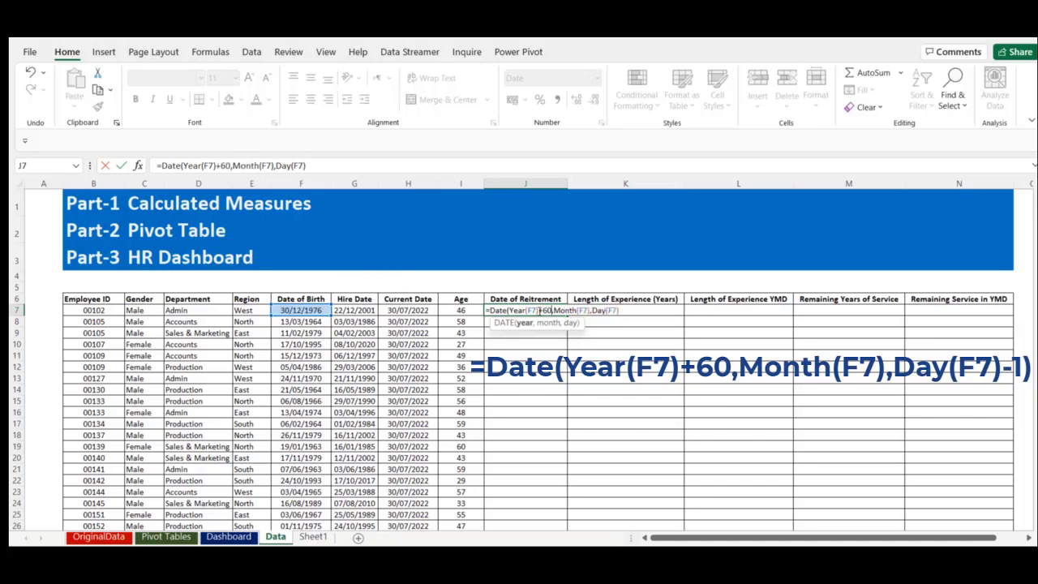
{"action": "left_click", "coordinate": [623, 311]}
{"action": "type", "text": "-1)"}
{"action": "key", "text": "Return"}
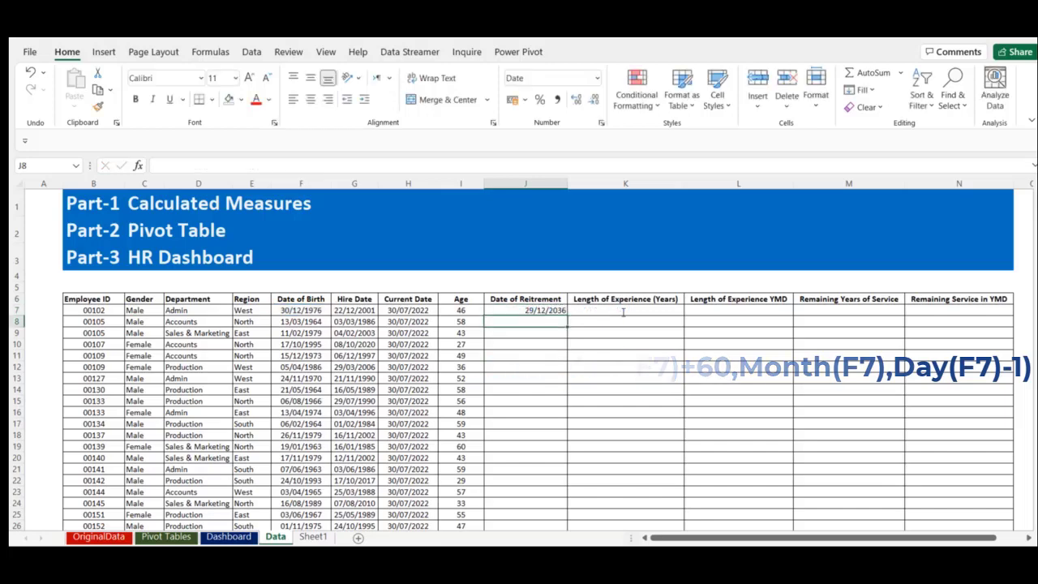
{"action": "left_click", "coordinate": [560, 310]}
{"action": "double_click", "coordinate": [568, 317]}
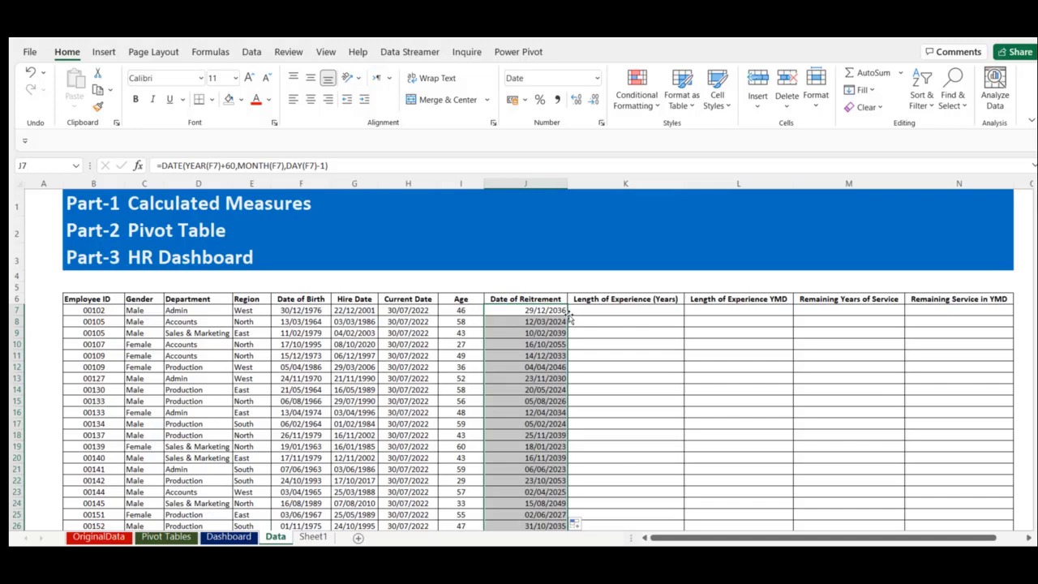
Step: Calculate the first employee's length of experience in years in K7 with the formula =(H7-G7)/365
{"action": "left_click", "coordinate": [585, 311]}
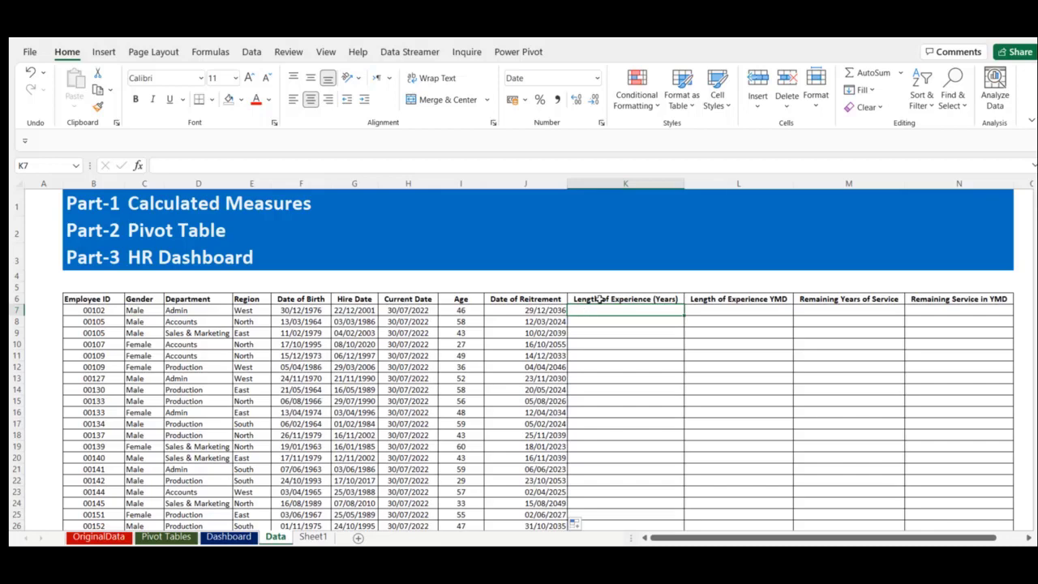
{"action": "type", "text": "="}
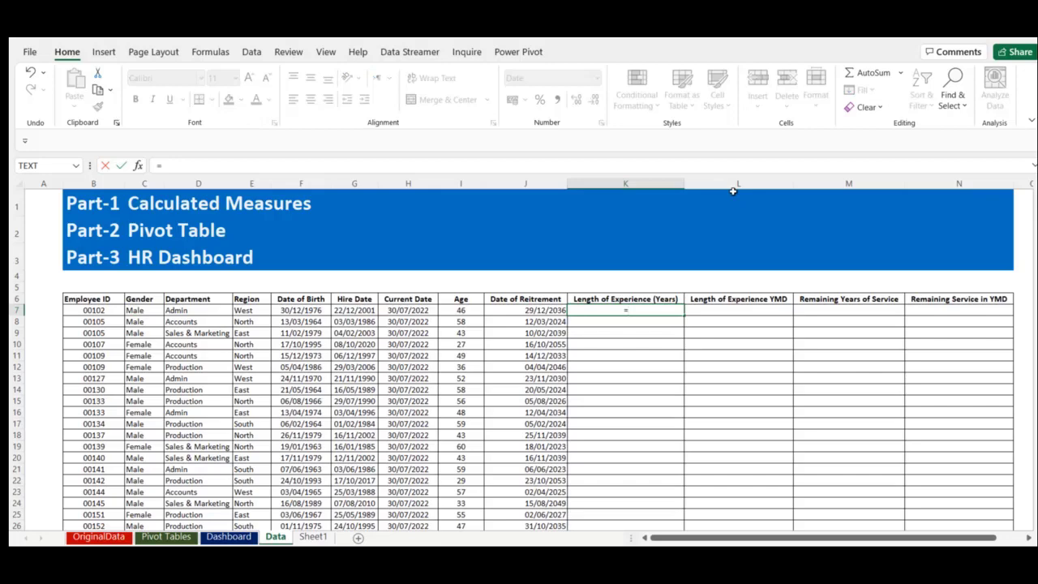
{"action": "type", "text": "("}
{"action": "left_click", "coordinate": [427, 314]}
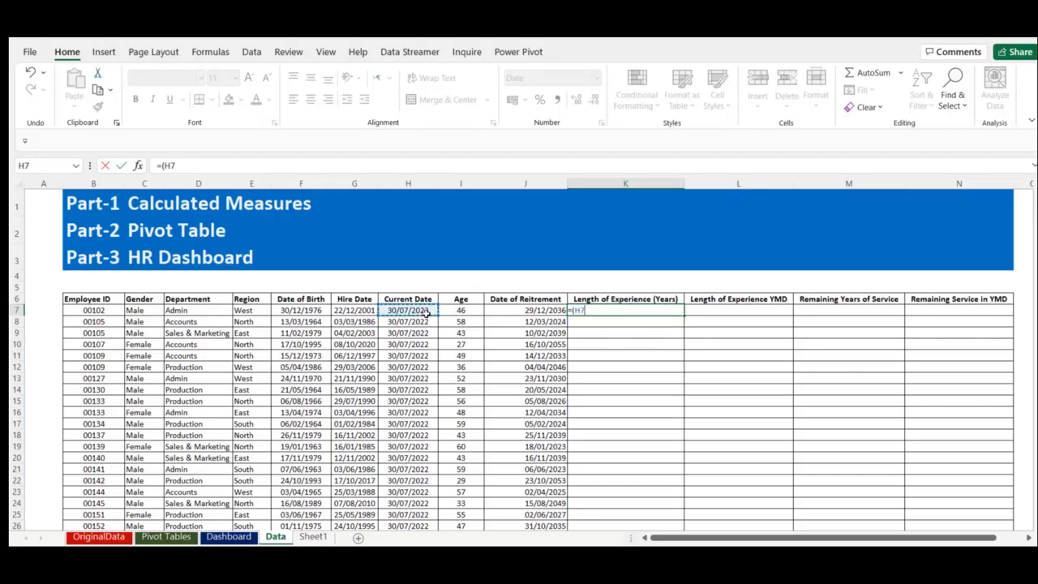
{"action": "type", "text": "-"}
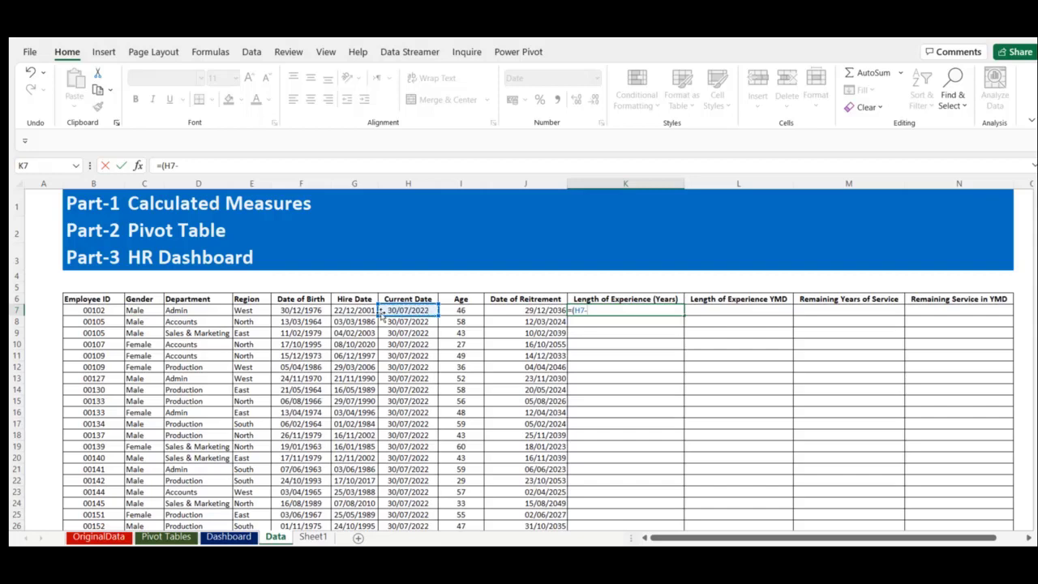
{"action": "left_click", "coordinate": [357, 312]}
{"action": "type", "text": ")/36"}
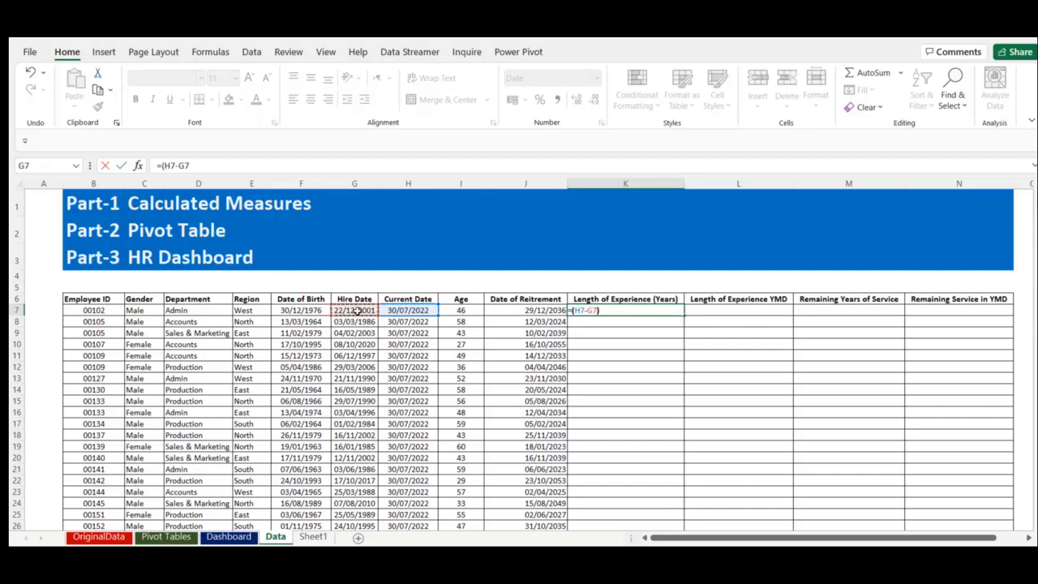
{"action": "type", "text": "5"}
{"action": "key", "text": "Return"}
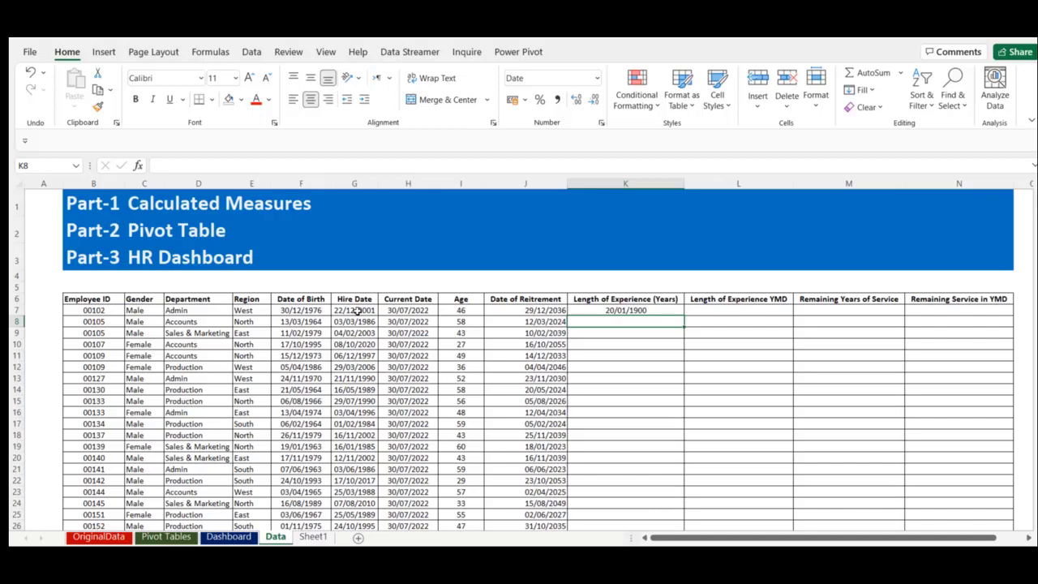
Step: Format K7 as a Number with no decimal places and fill it down the Length of Experience (Years) column
{"action": "key", "text": "Up"}
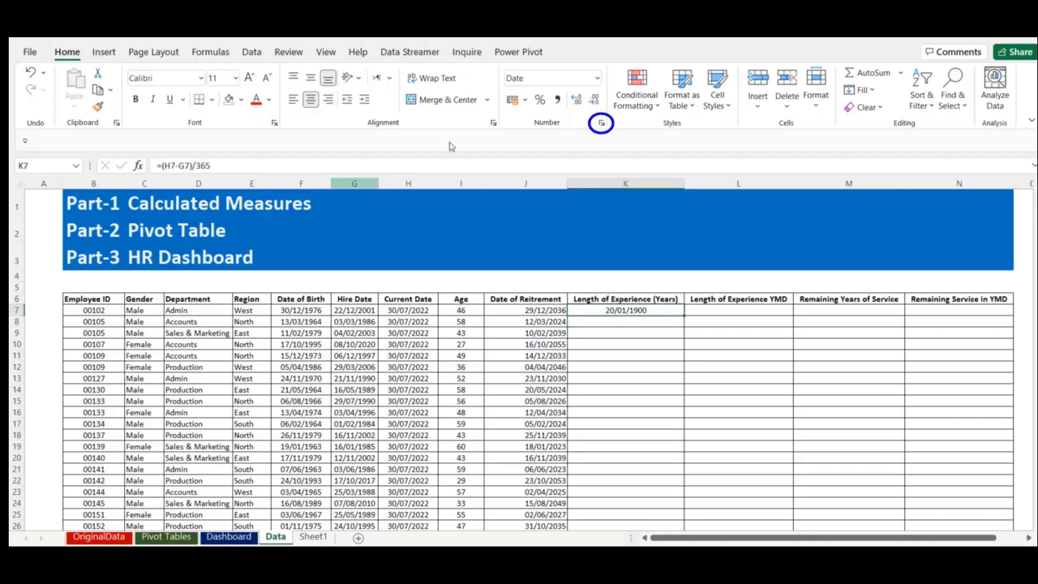
{"action": "left_click", "coordinate": [601, 123]}
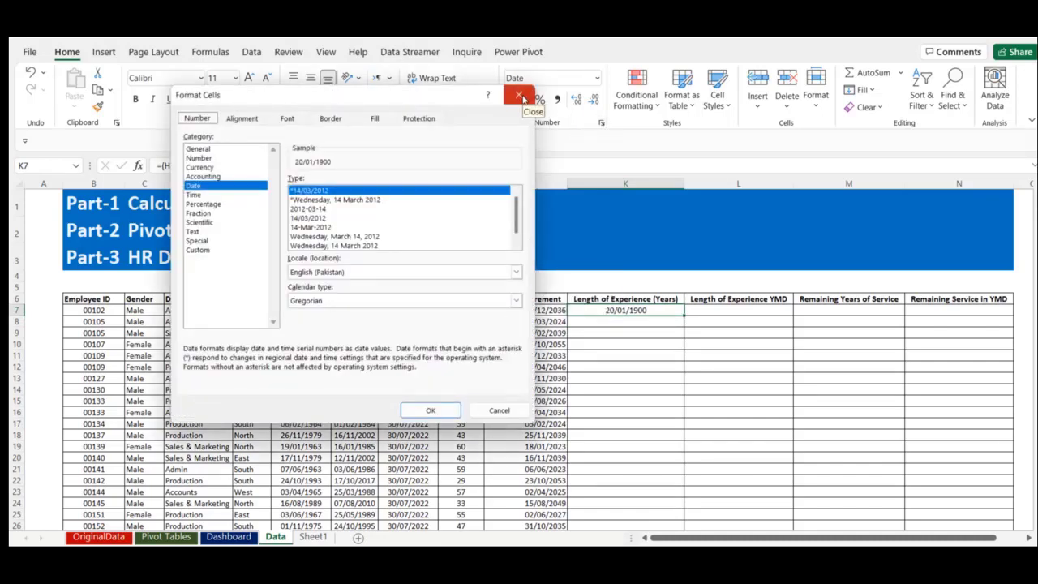
{"action": "left_click", "coordinate": [199, 159]}
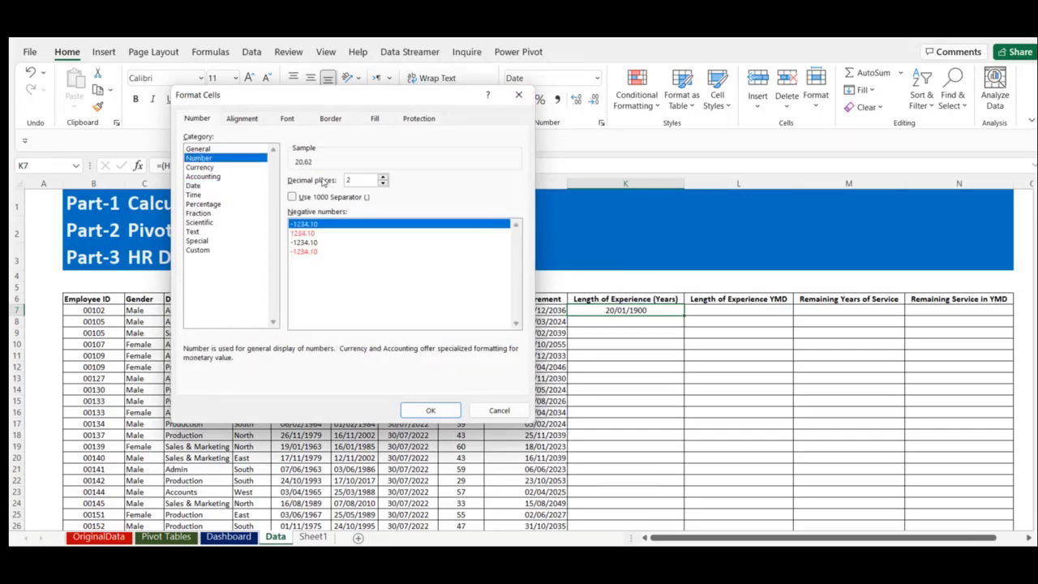
{"action": "left_click", "coordinate": [383, 183]}
{"action": "left_click", "coordinate": [383, 184]}
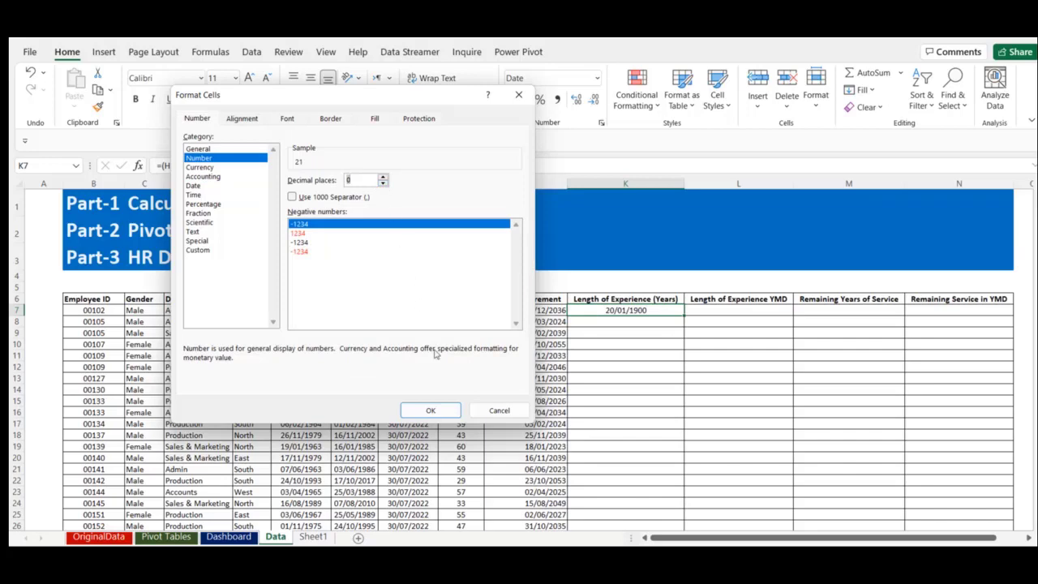
{"action": "left_click", "coordinate": [437, 411]}
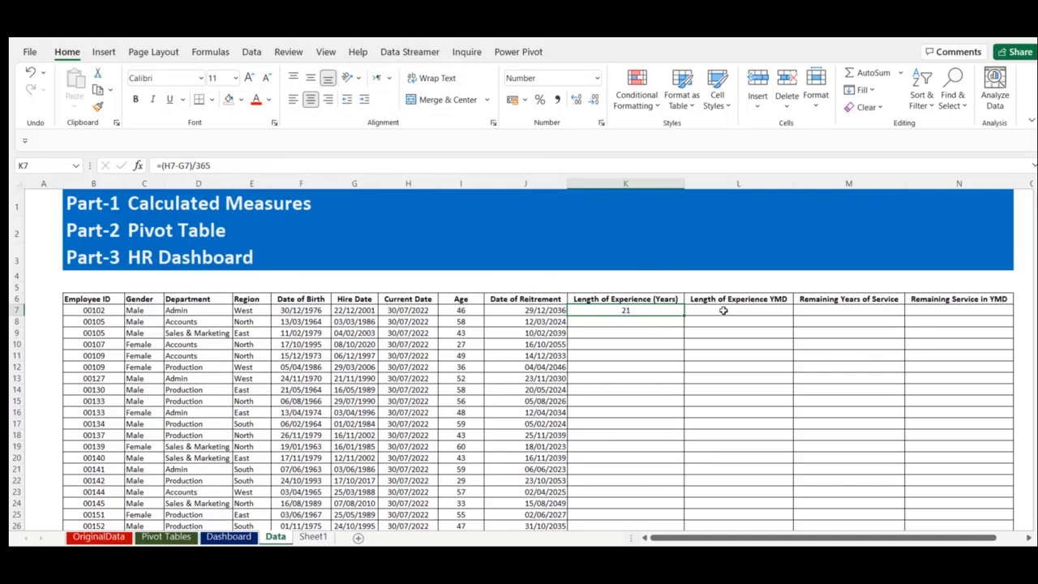
{"action": "double_click", "coordinate": [683, 316]}
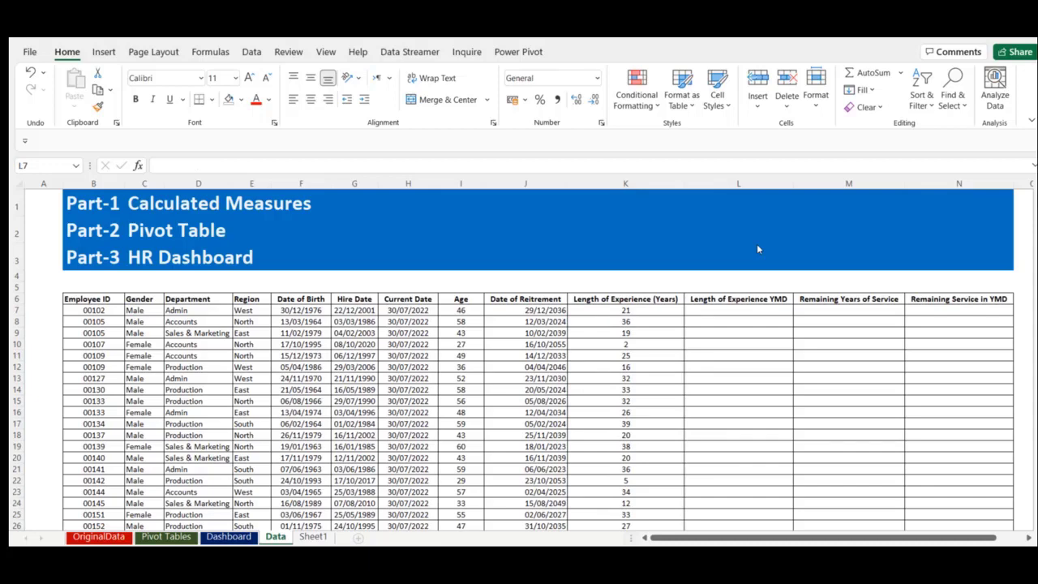
Step: In L7 under Length of Experience YMD, start the formula =Datedif(G7,H7,"Y") & " Years " & for the completed years
{"action": "left_click", "coordinate": [734, 312]}
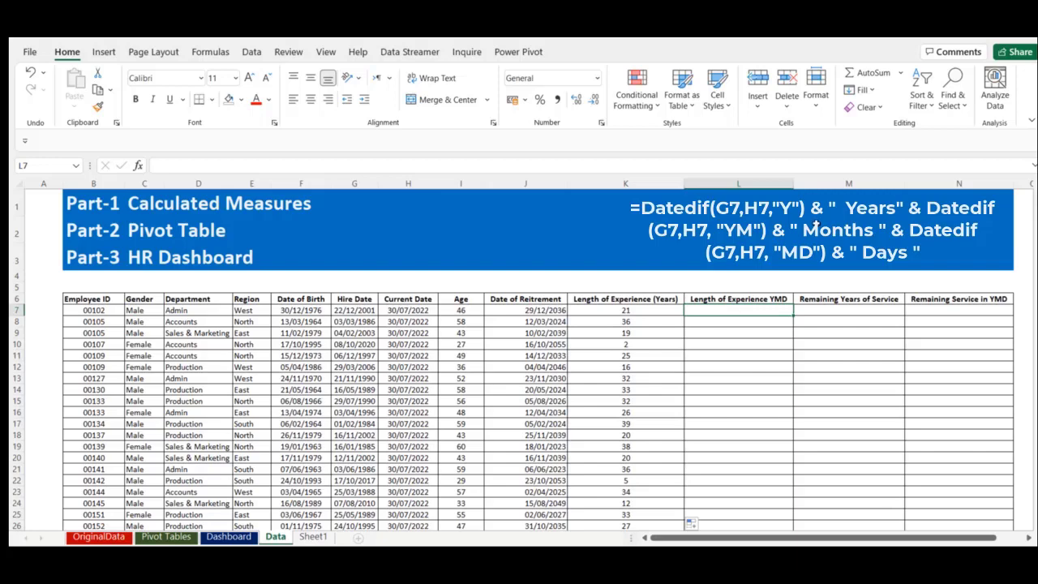
{"action": "type", "text": "=a"}
{"action": "key", "text": "BackSpace"}
{"action": "type", "text": "Datd"}
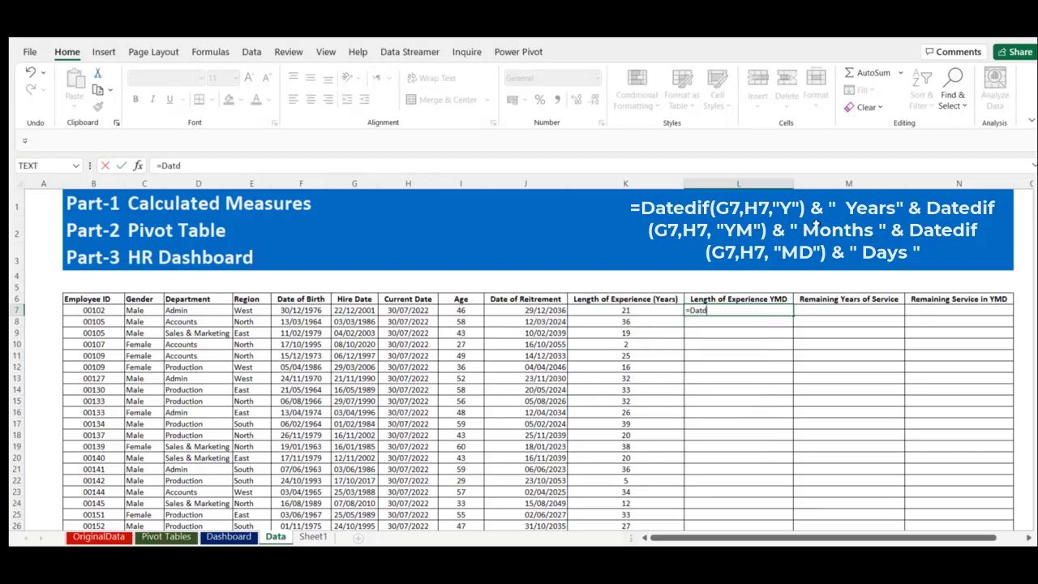
{"action": "key", "text": "BackSpace"}
{"action": "type", "text": "edif("}
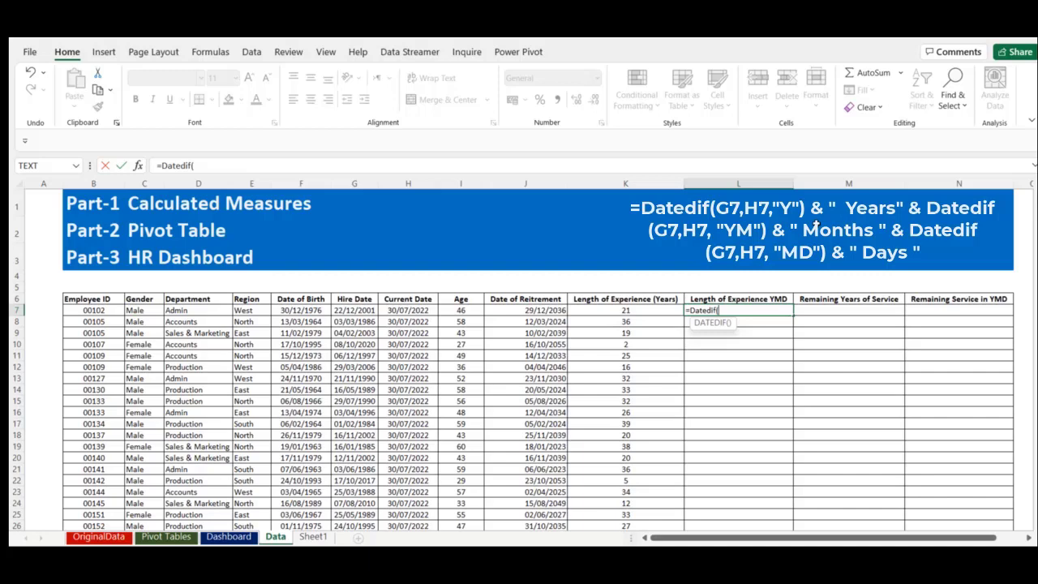
{"action": "type", "text": "G"}
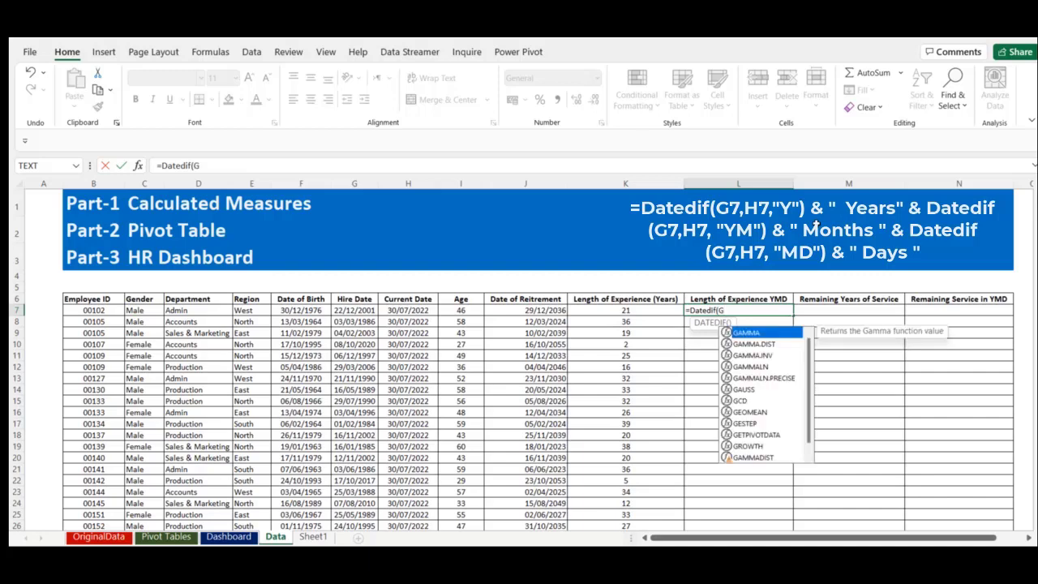
{"action": "type", "text": "7,"}
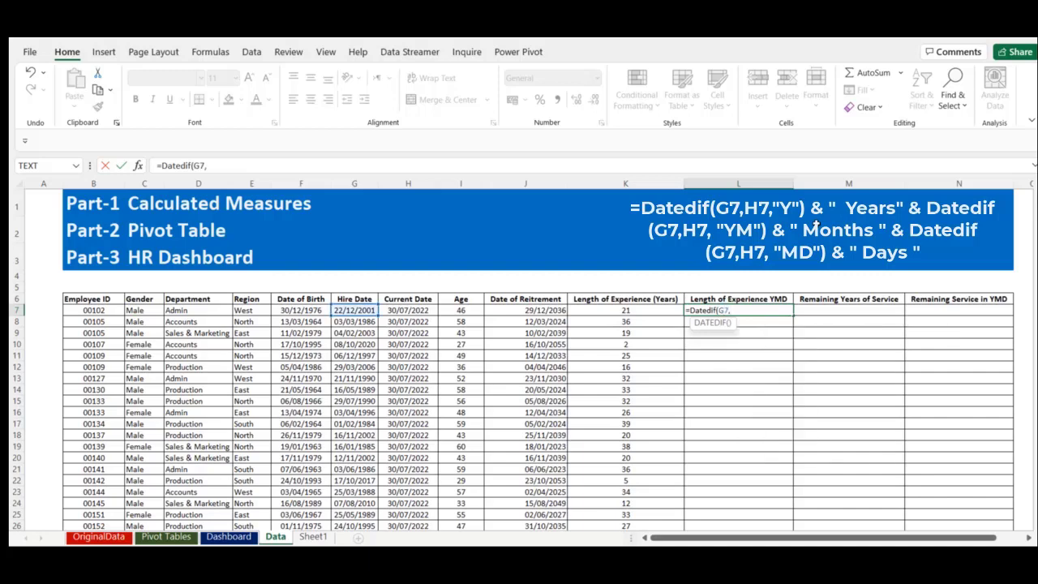
{"action": "type", "text": "H7"}
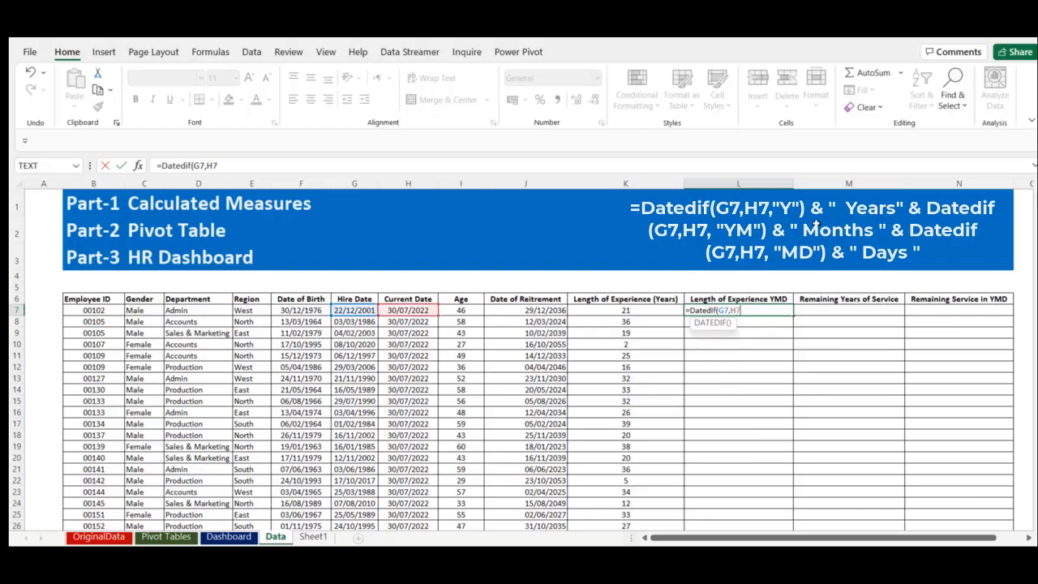
{"action": "type", "text": ",\"Y\") &"}
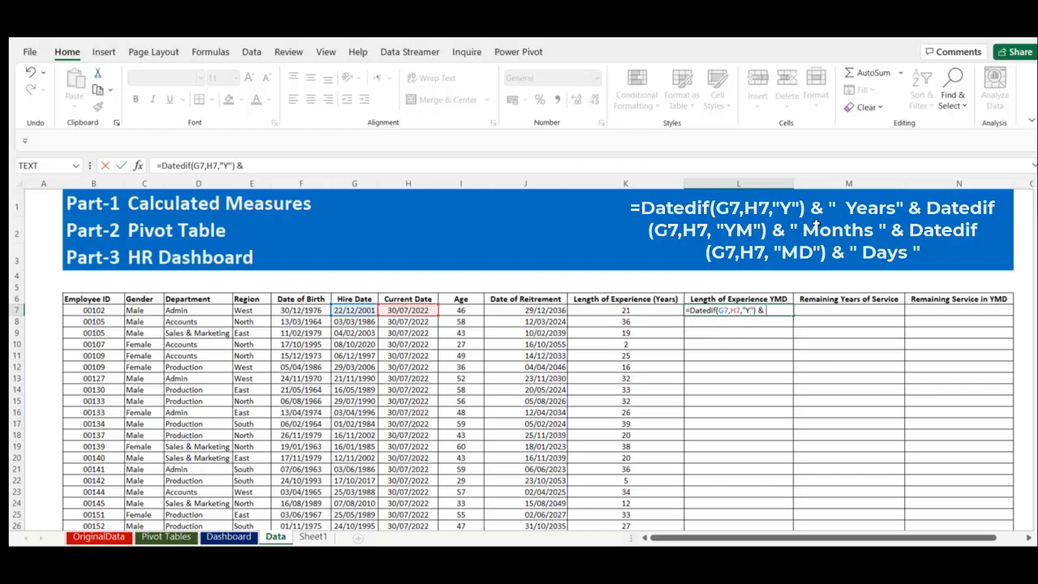
{"action": "type", "text": " \" Years \" & D"}
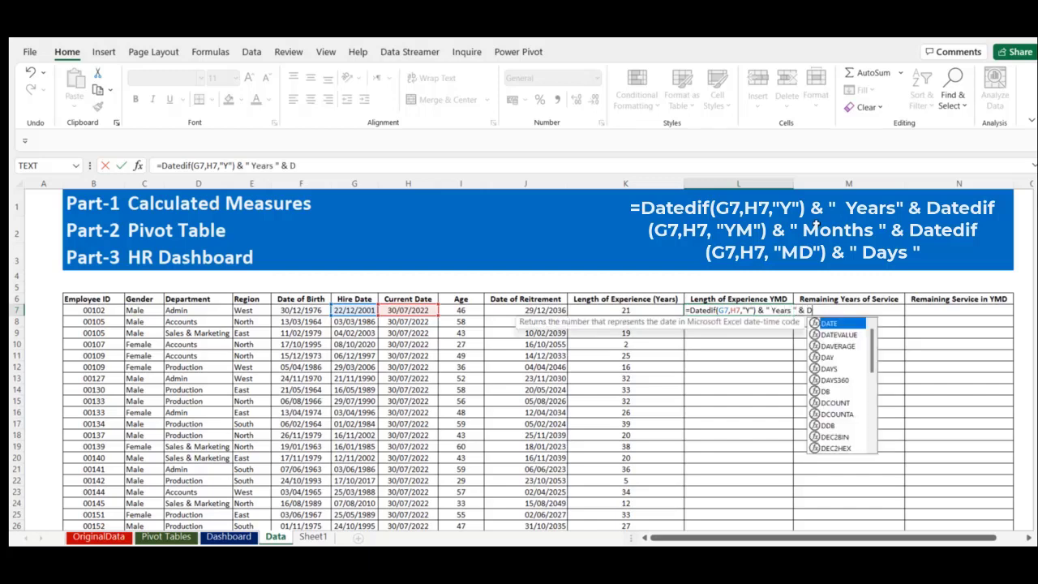
Step: Extend the L7 formula with the months part Datedif(G7,H7,"YM") & " Months " &
{"action": "type", "text": "atedif"}
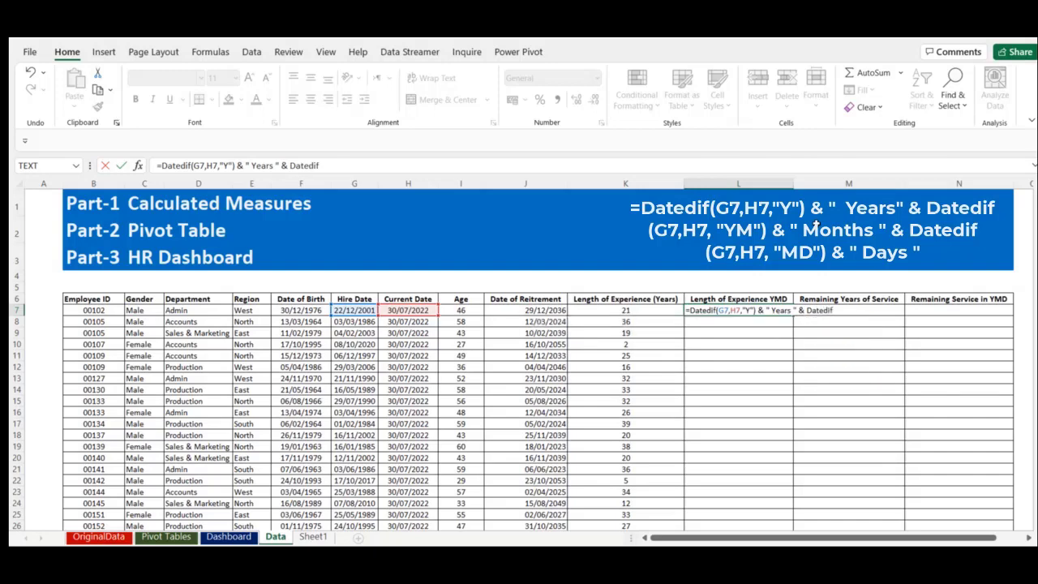
{"action": "type", "text": "(G"}
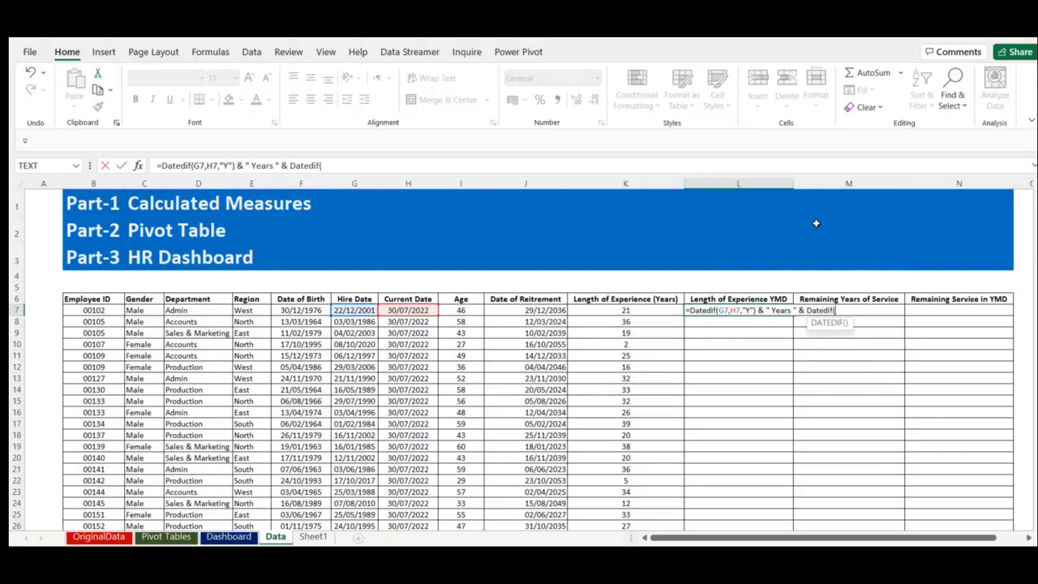
{"action": "type", "text": "7,"}
{"action": "type", "text": "H7,"}
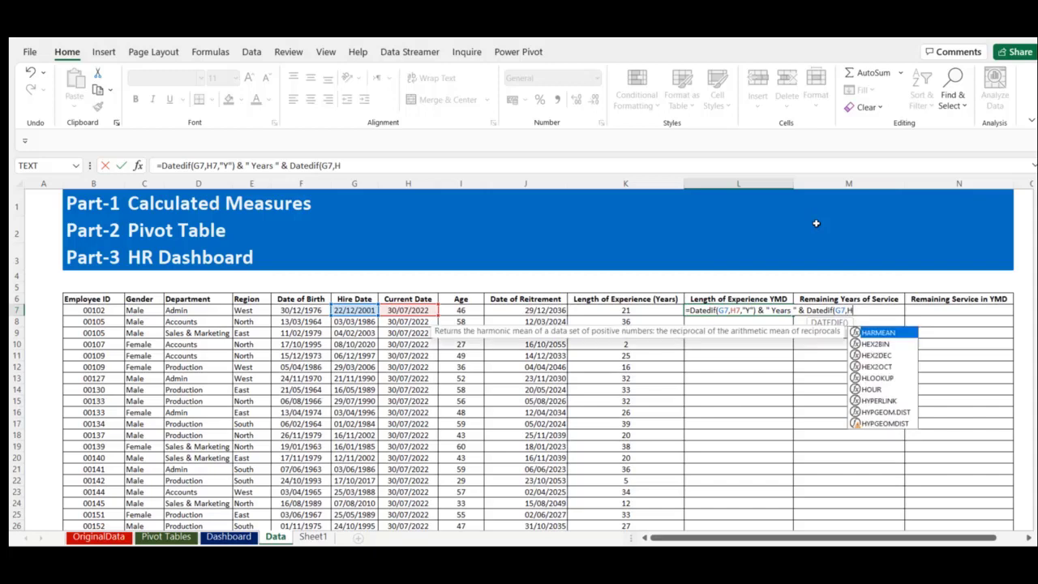
{"action": "type", "text": "\""}
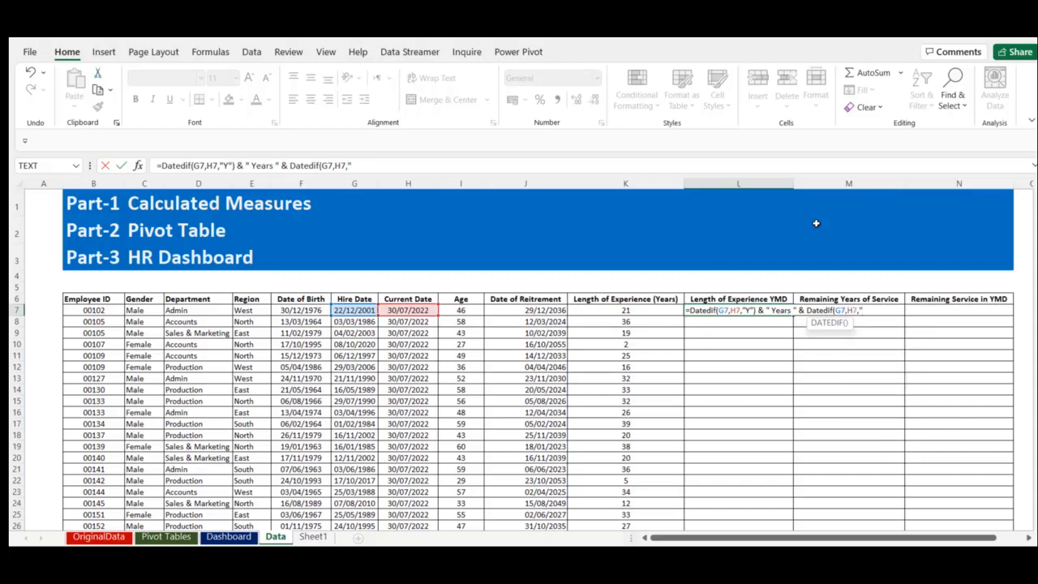
{"action": "type", "text": "YM\") & \""}
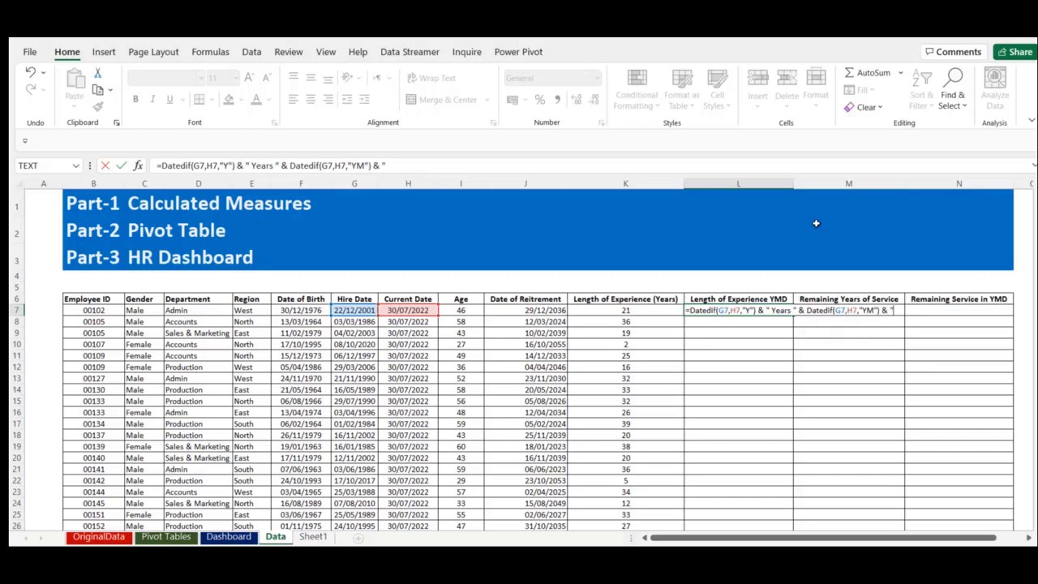
{"action": "type", "text": " Month"}
{"action": "type", "text": "s"}
{"action": "type", "text": " \""}
{"action": "type", "text": " &"}
Step: Complete the L7 formula with Datedif(G7,H7,"MD") & " Days" and fill it down the Length of Experience YMD column
{"action": "type", "text": " Datedif"}
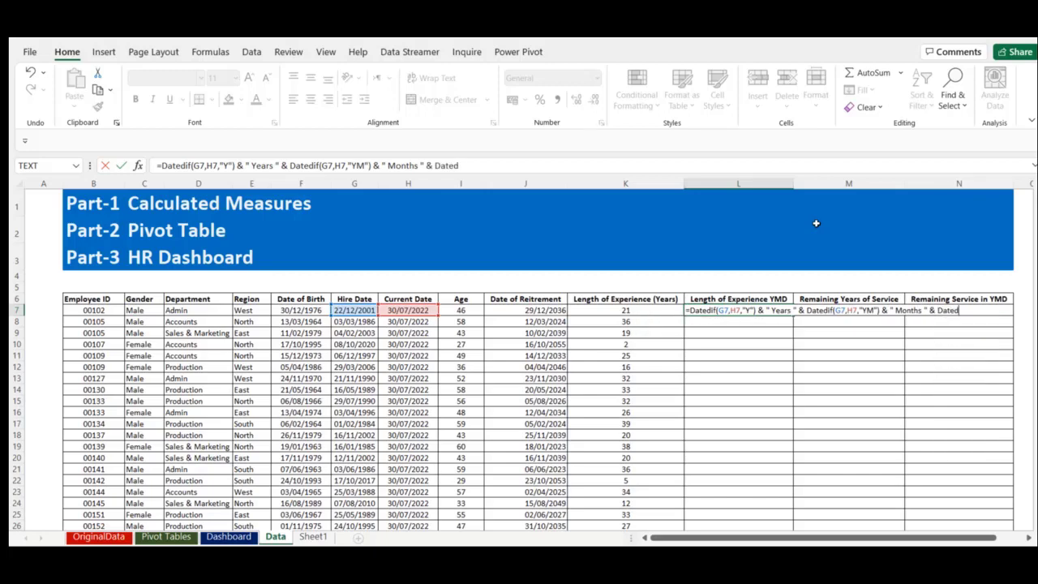
{"action": "type", "text": "("}
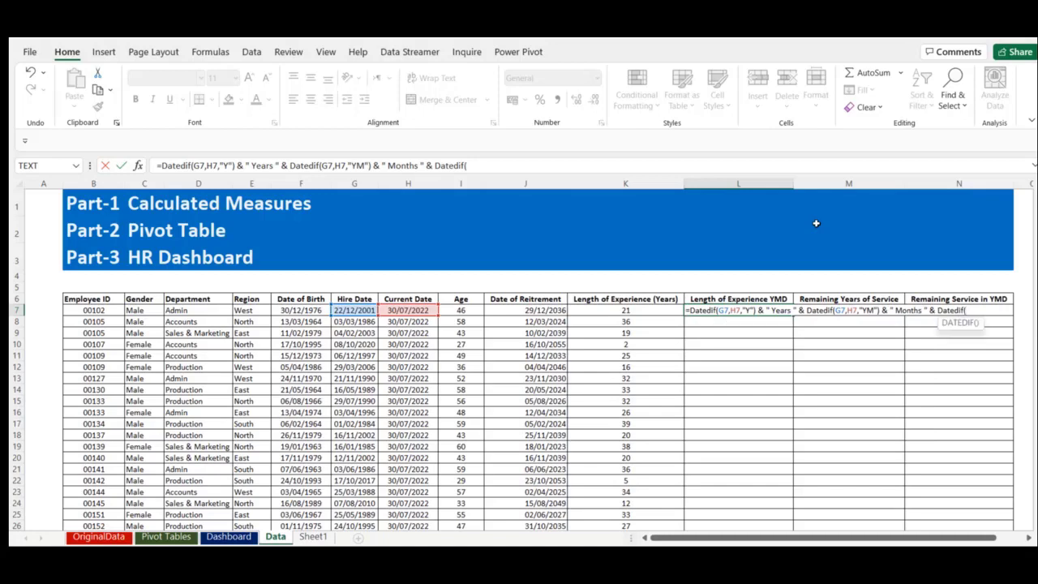
{"action": "type", "text": "G7,H7,"}
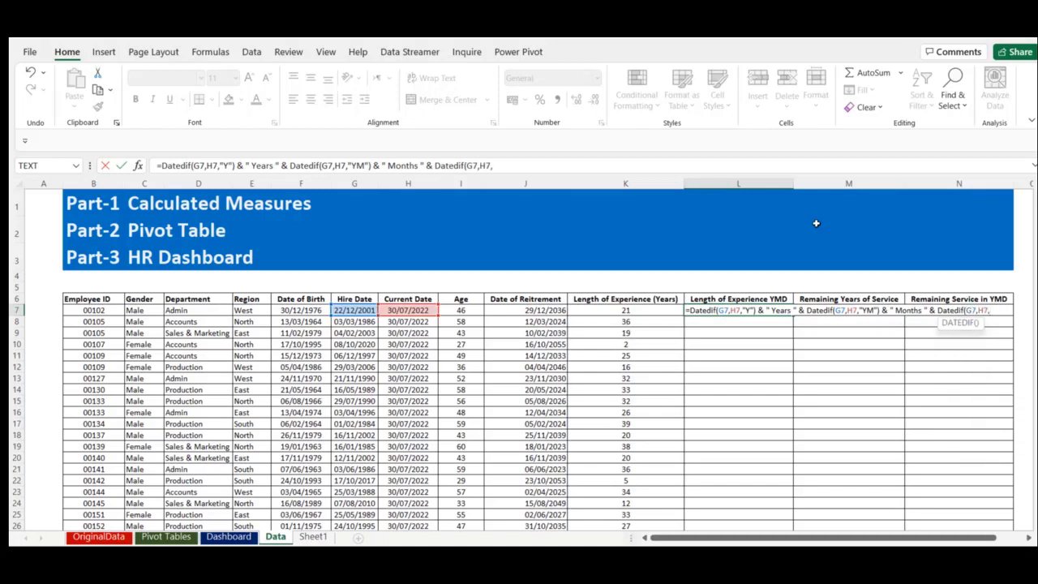
{"action": "type", "text": "\"MD"}
{"action": "key", "text": "BackSpace"}
{"action": "type", "text": "\")"}
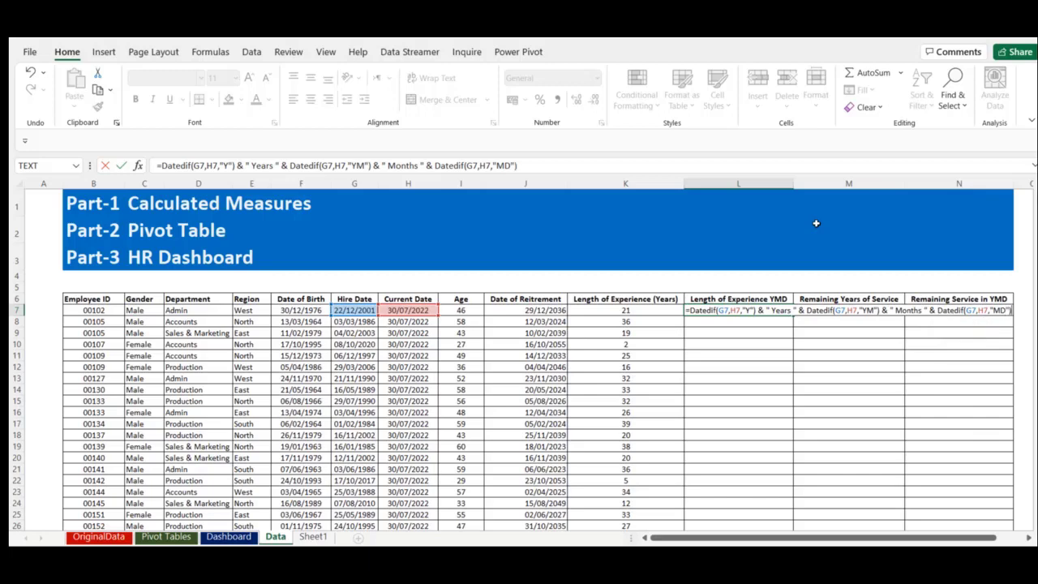
{"action": "type", "text": " & \" Days"}
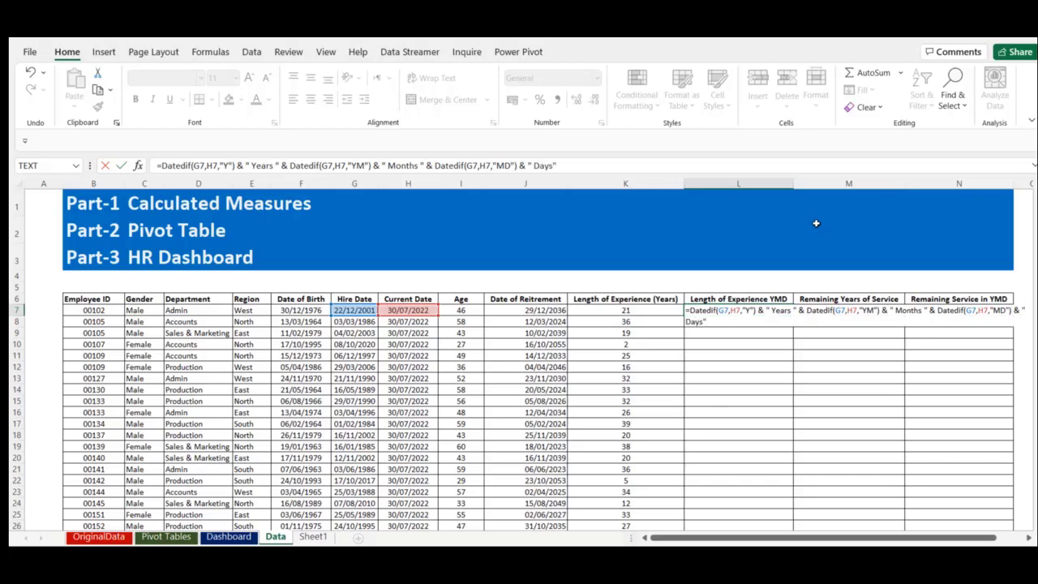
{"action": "key", "text": "Return"}
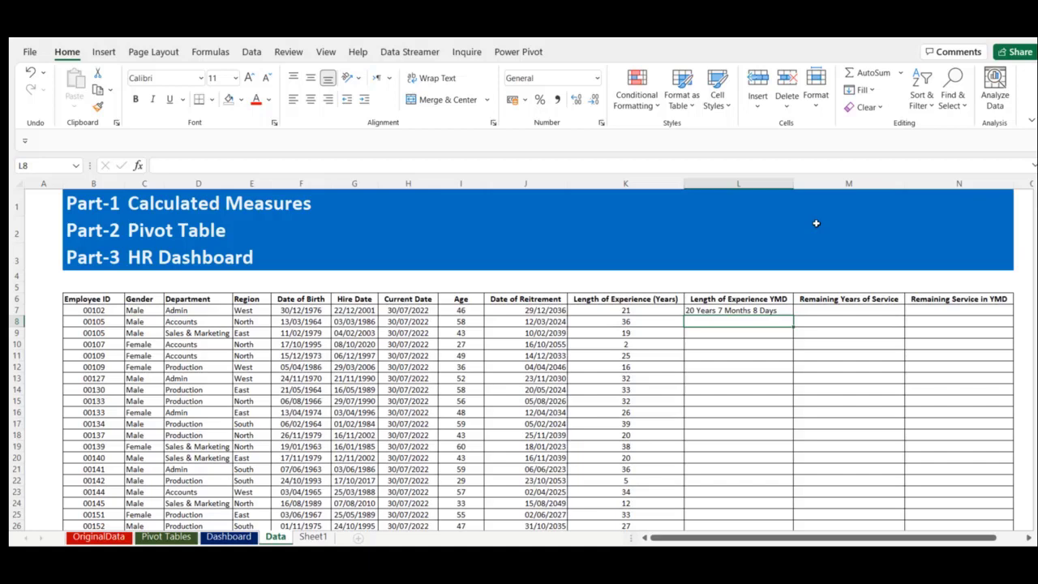
{"action": "key", "text": "Up"}
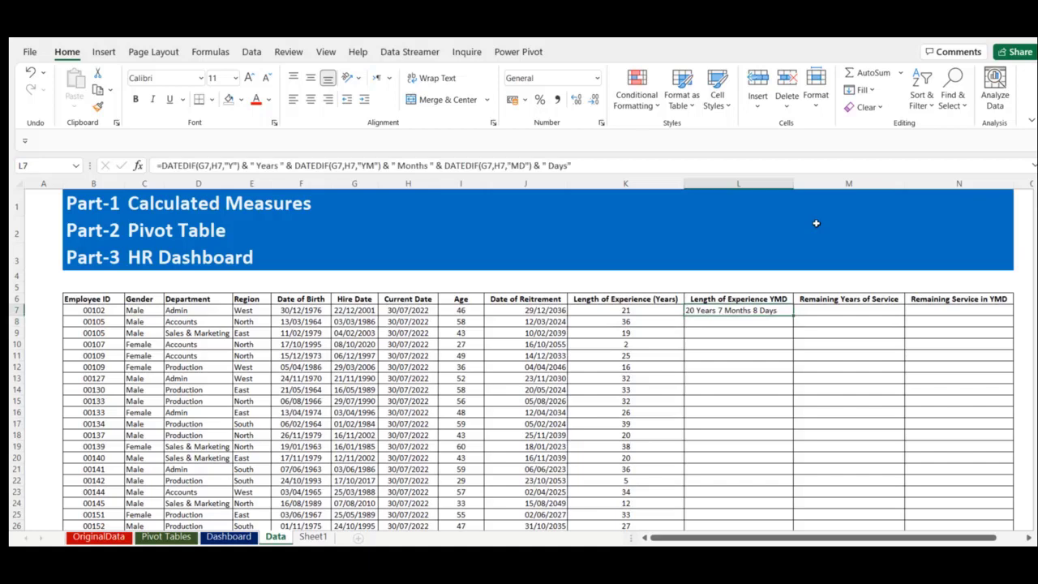
{"action": "double_click", "coordinate": [794, 315]}
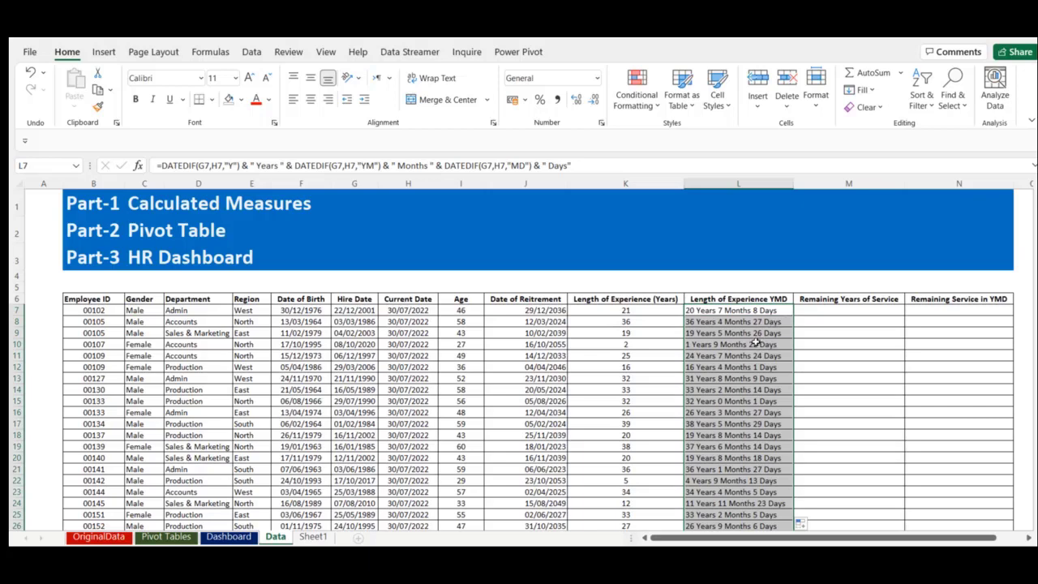
Step: Calculate the first employee's remaining years of service in M7 with the formula =(J7-H7)/365
{"action": "left_click", "coordinate": [837, 310]}
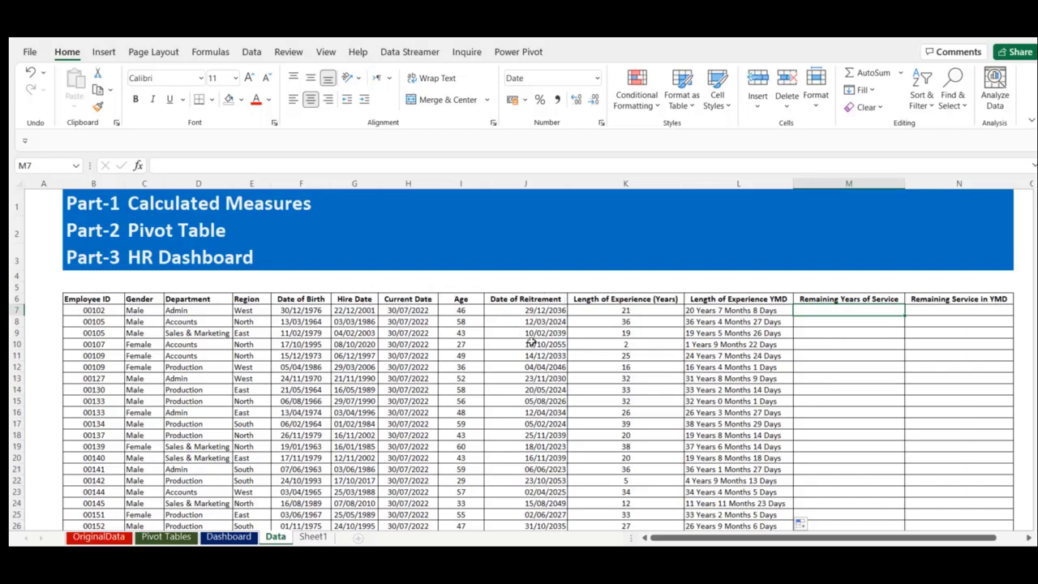
{"action": "type", "text": "="}
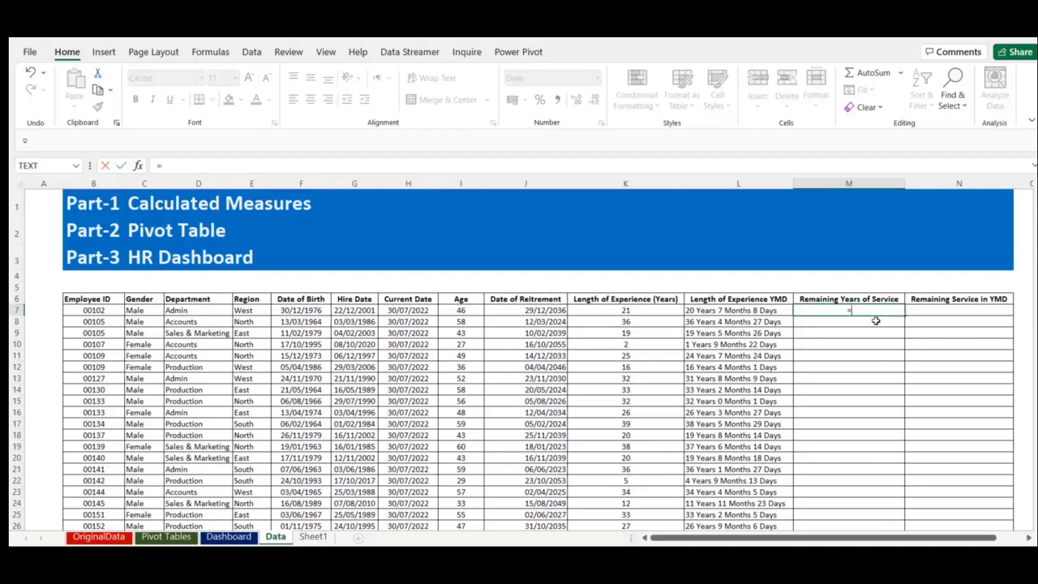
{"action": "type", "text": "(J7"}
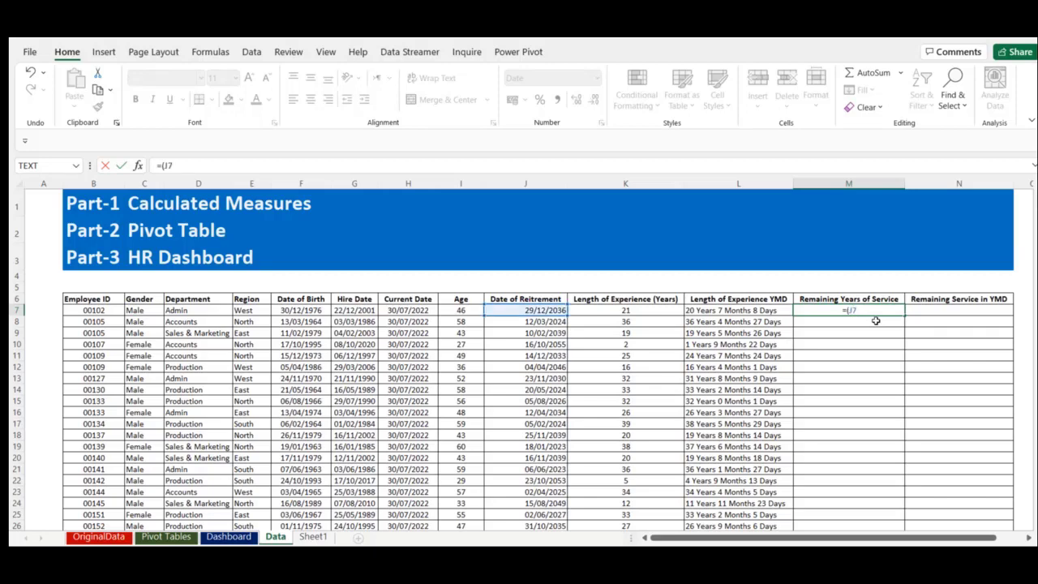
{"action": "type", "text": "-H7)/365"}
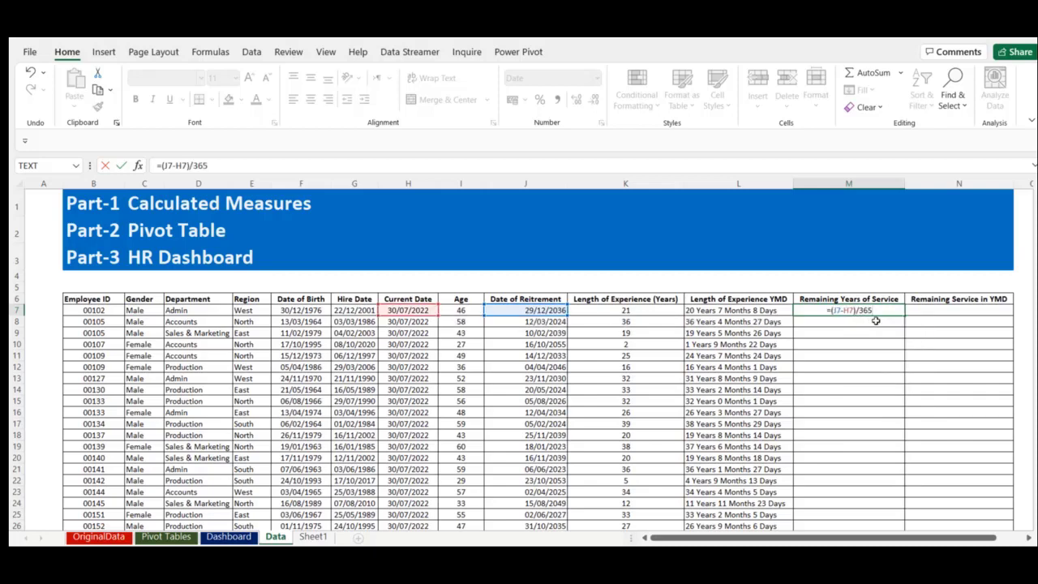
{"action": "key", "text": "Return"}
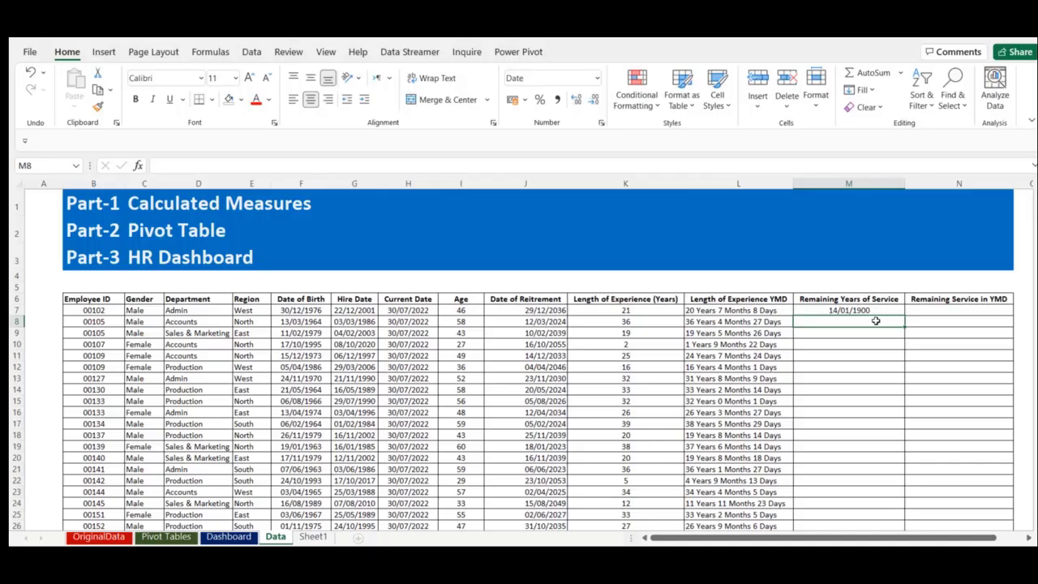
Step: Format M7 as a Number with no decimal places and fill it down the Remaining Years of Service column
{"action": "left_click", "coordinate": [876, 311]}
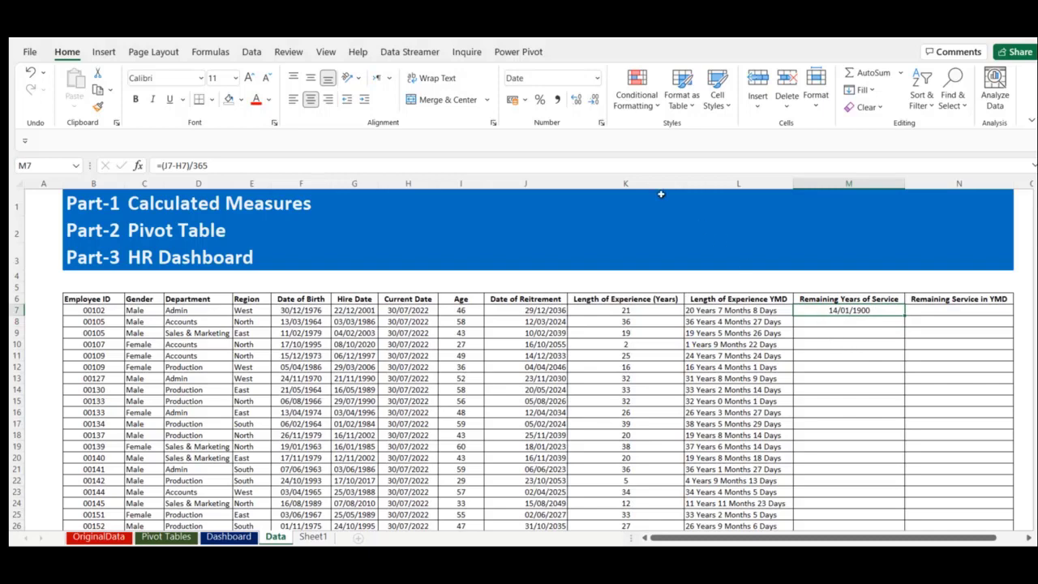
{"action": "left_click", "coordinate": [597, 79]}
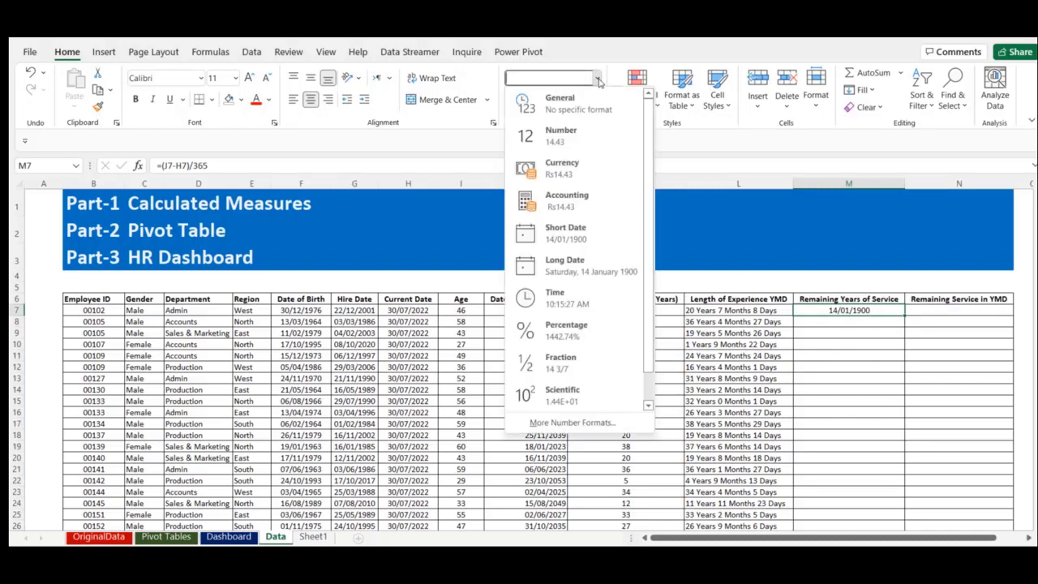
{"action": "left_click", "coordinate": [559, 132]}
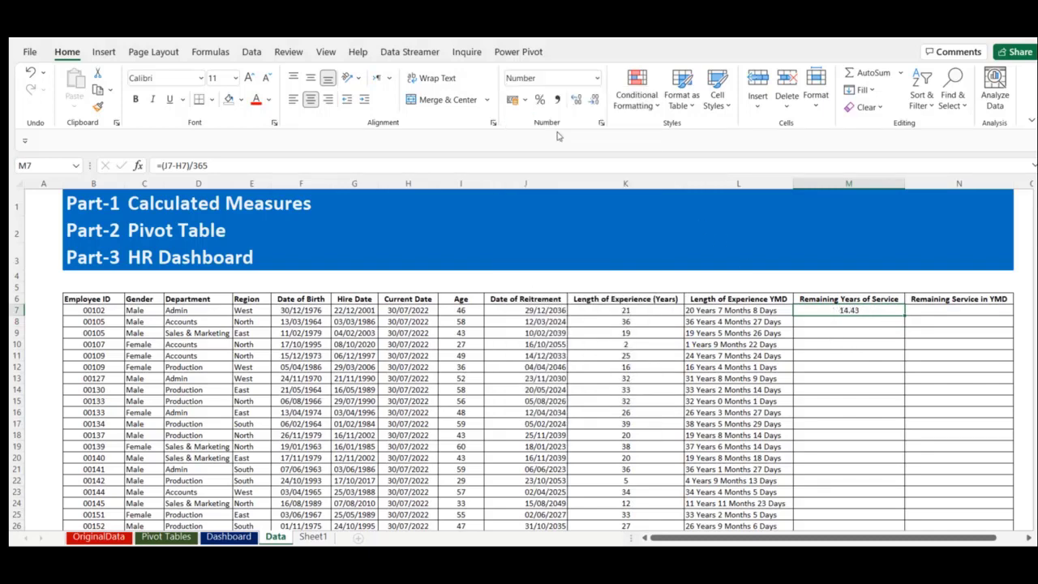
{"action": "left_click", "coordinate": [595, 101]}
{"action": "left_click", "coordinate": [595, 101]}
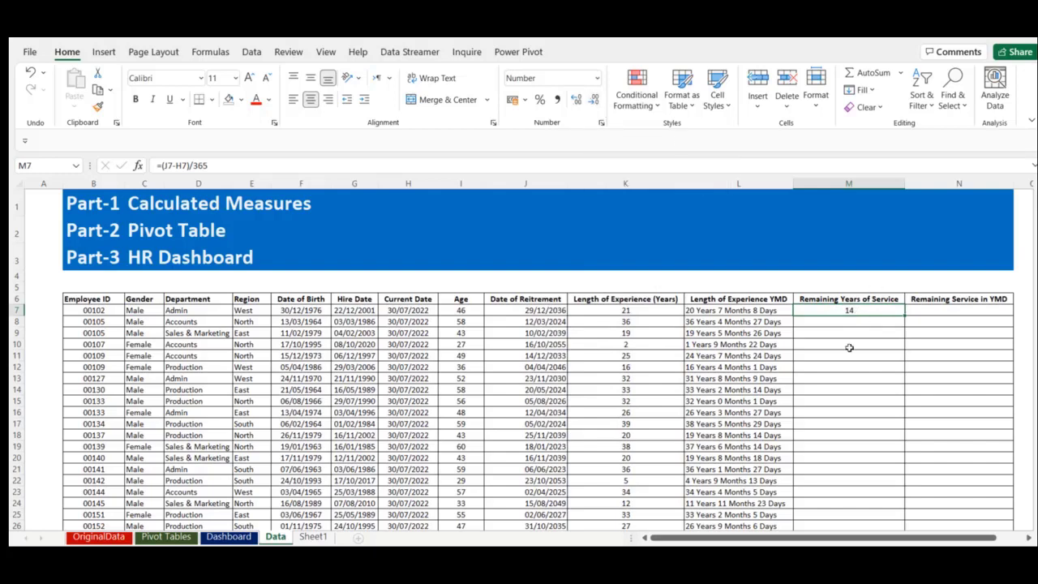
{"action": "double_click", "coordinate": [907, 316]}
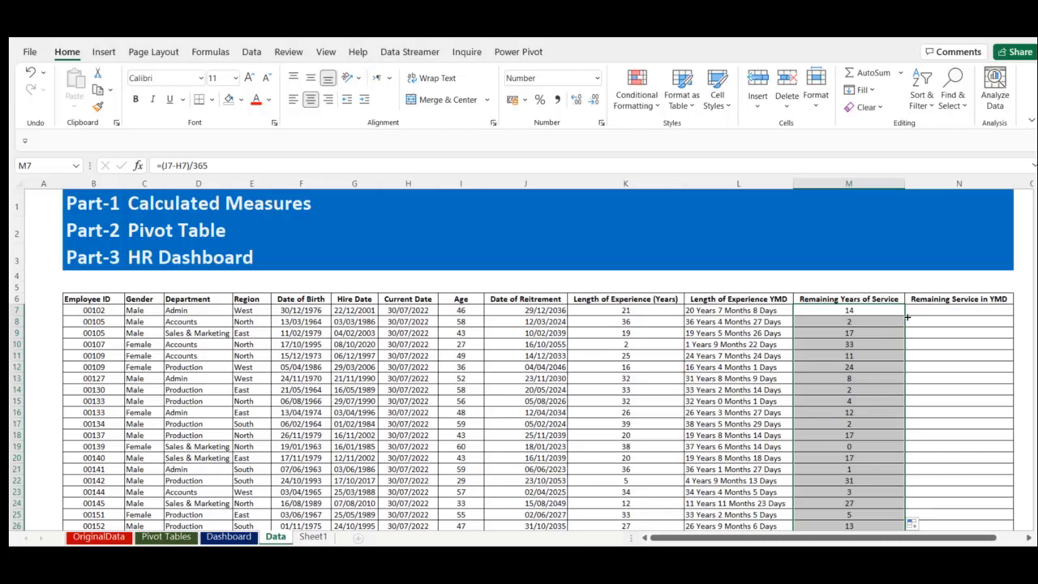
Step: Begin the first employee's remaining service formula in N7 with =Datedif(H7,J7, using the current date and retirement date
{"action": "left_click", "coordinate": [930, 310]}
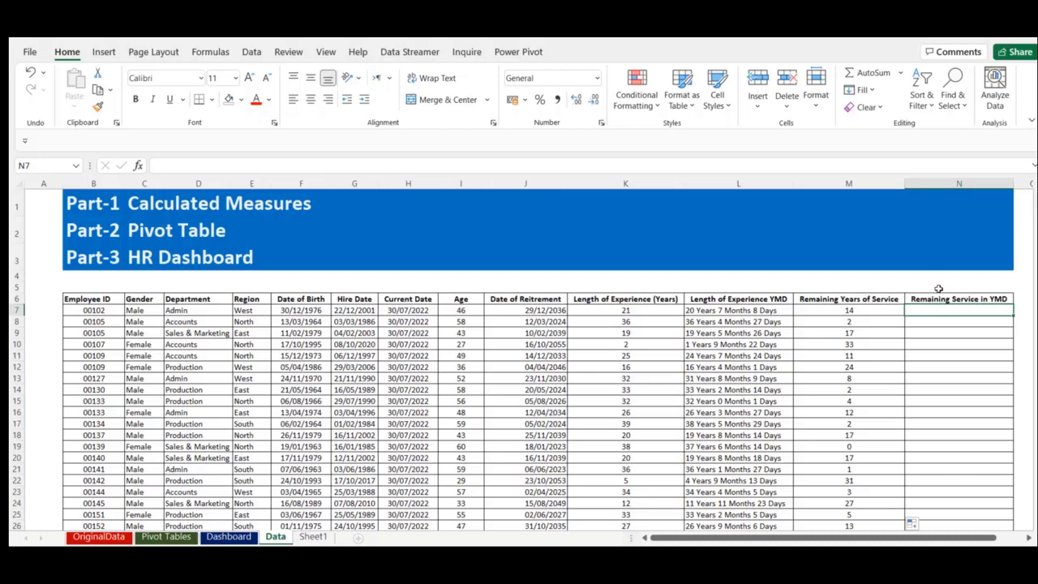
{"action": "type", "text": "="}
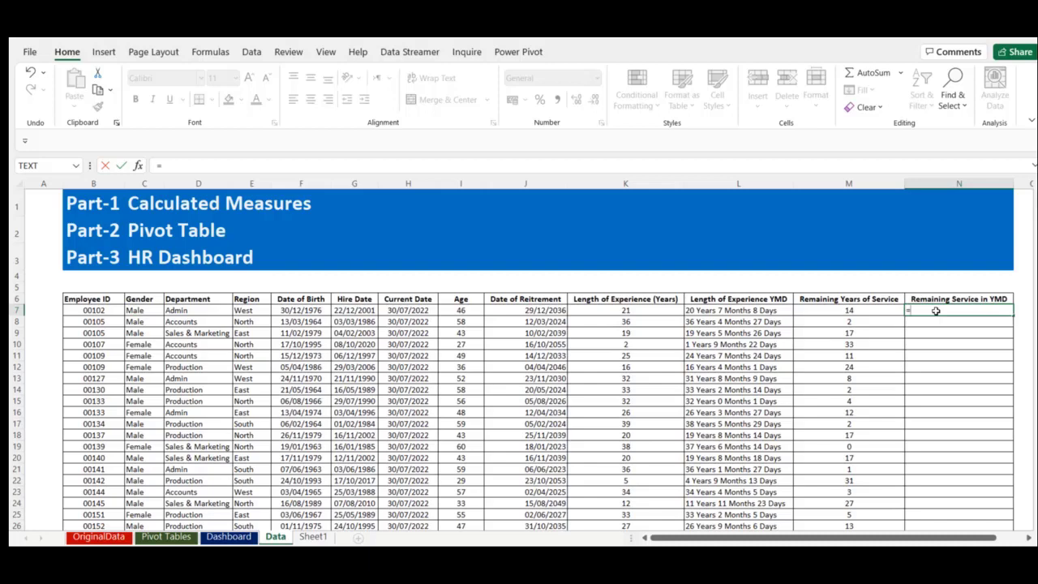
{"action": "type", "text": "Dated"}
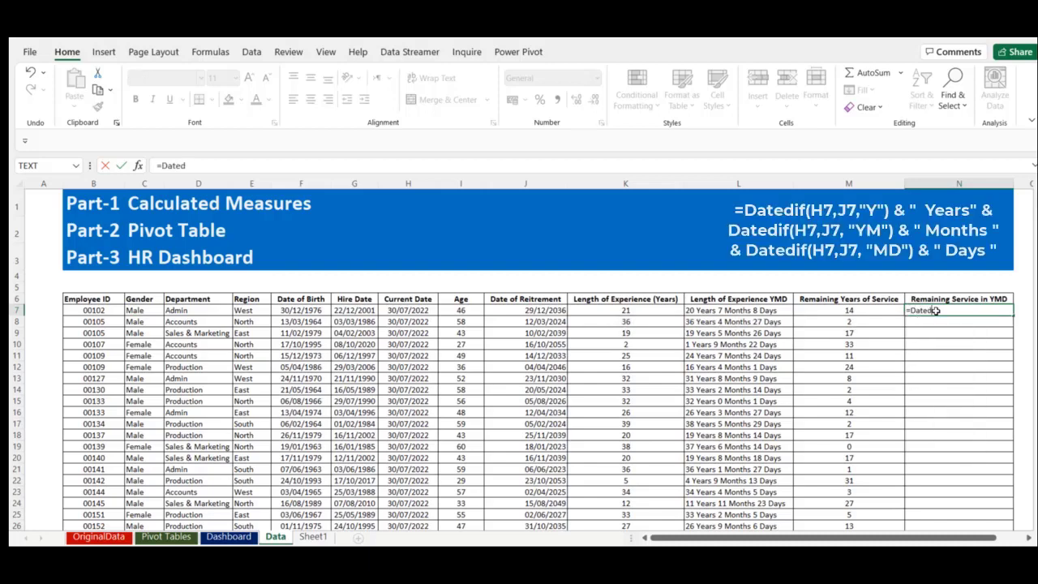
{"action": "type", "text": "if("}
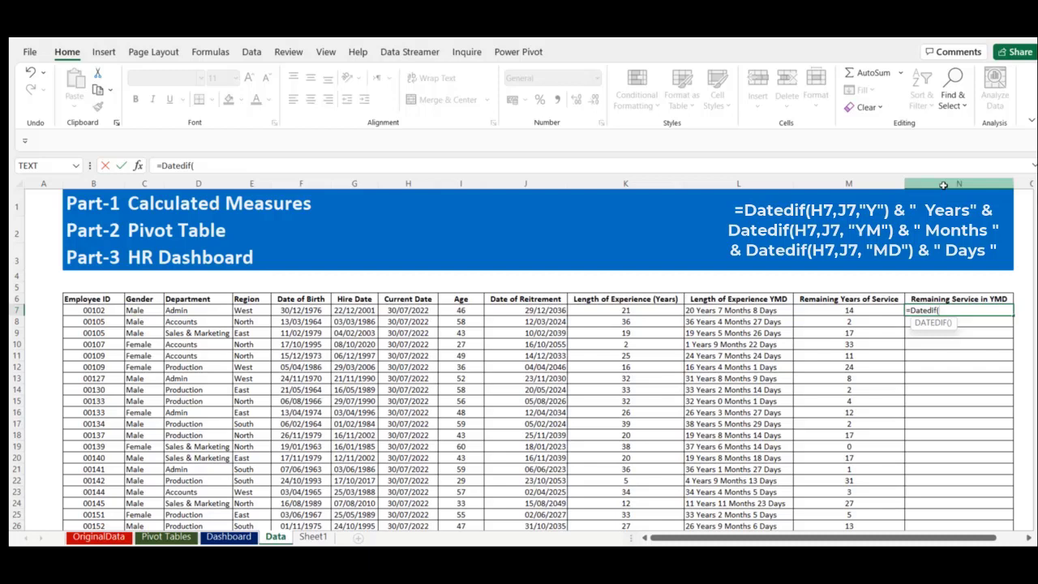
{"action": "type", "text": "H7"}
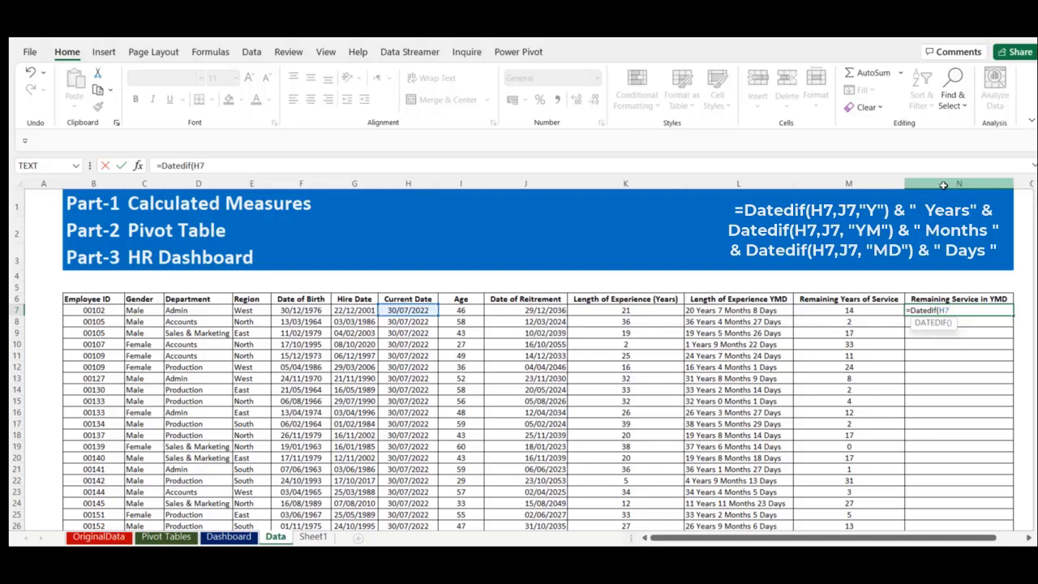
{"action": "type", "text": ",G7"}
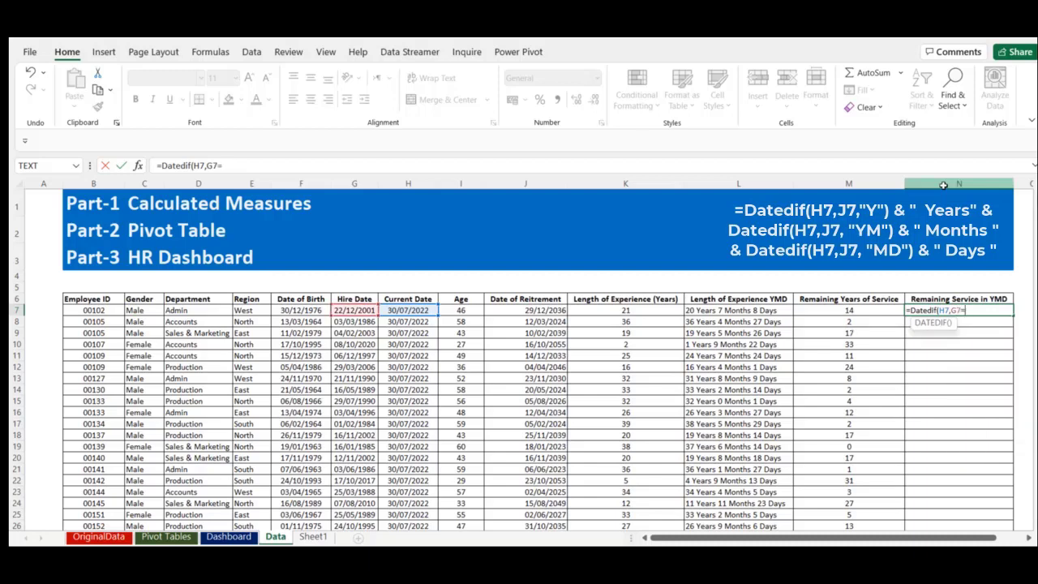
{"action": "key", "text": "BackSpace"}
{"action": "key", "text": "BackSpace"}
{"action": "type", "text": "J7,"}
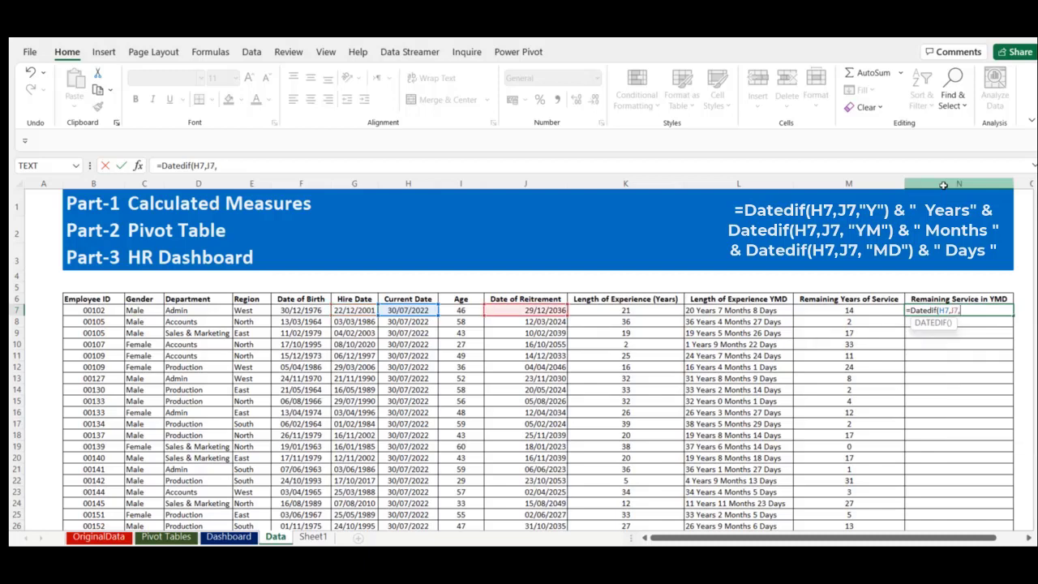
Step: Complete the N7 formula with "Y") & " Years" & Datedif(H7,J7, "Y") & " Months " & Datedif(H7,J7,"MD") & " Days "
{"action": "type", "text": "\"Y"}
{"action": "type", "text": ":"}
{"action": "type", "text": "\""}
{"action": "key", "text": "BackSpace"}
{"action": "type", "text": "\")"}
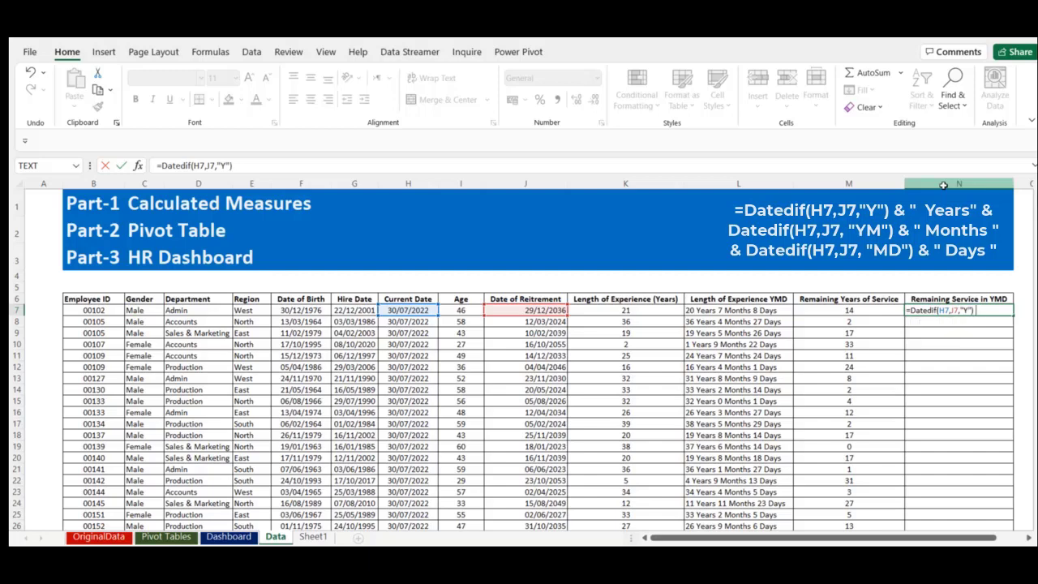
{"action": "type", "text": " & \" Years\" &"}
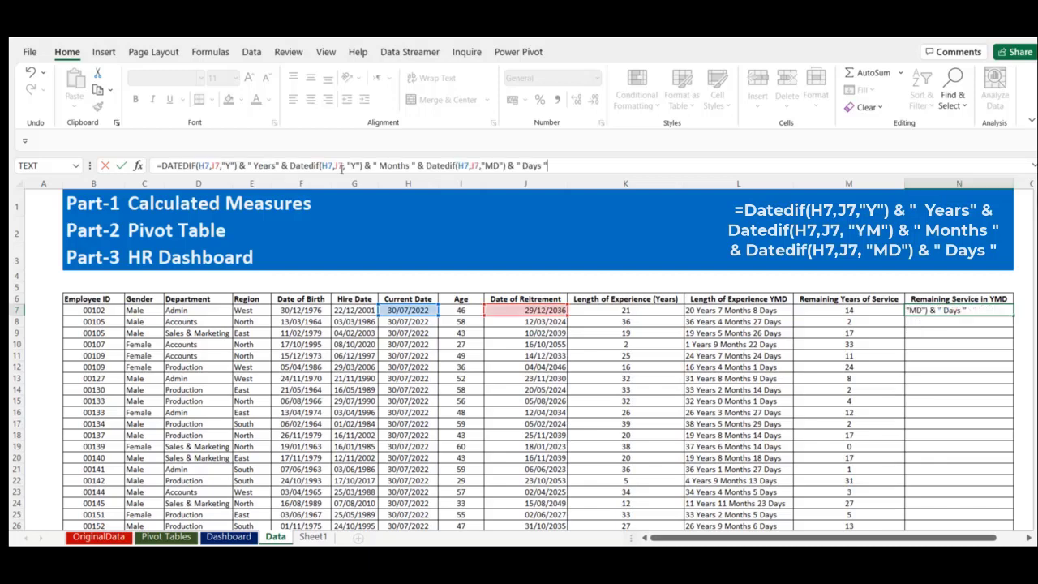
{"action": "key", "text": "Return"}
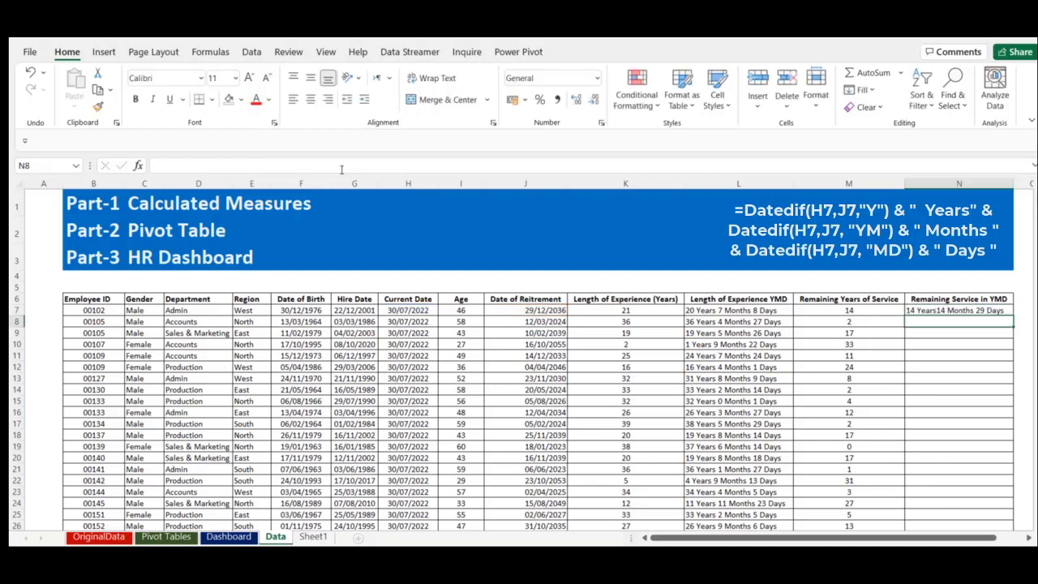
Step: Fill the N7 formula down the Remaining Service in YMD column
{"action": "key", "text": "Up"}
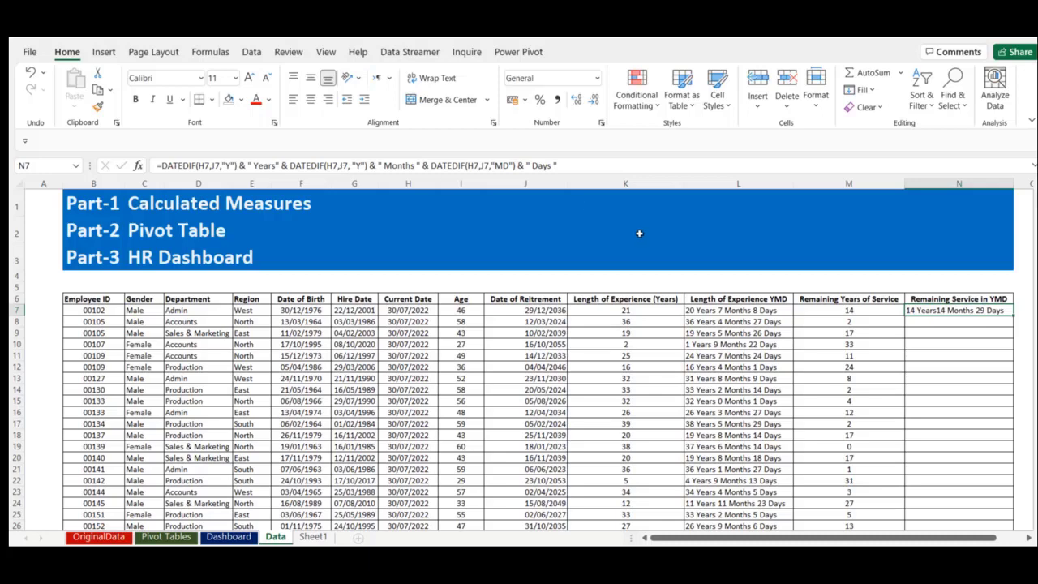
{"action": "double_click", "coordinate": [1013, 317]}
{"action": "left_click", "coordinate": [922, 378]}
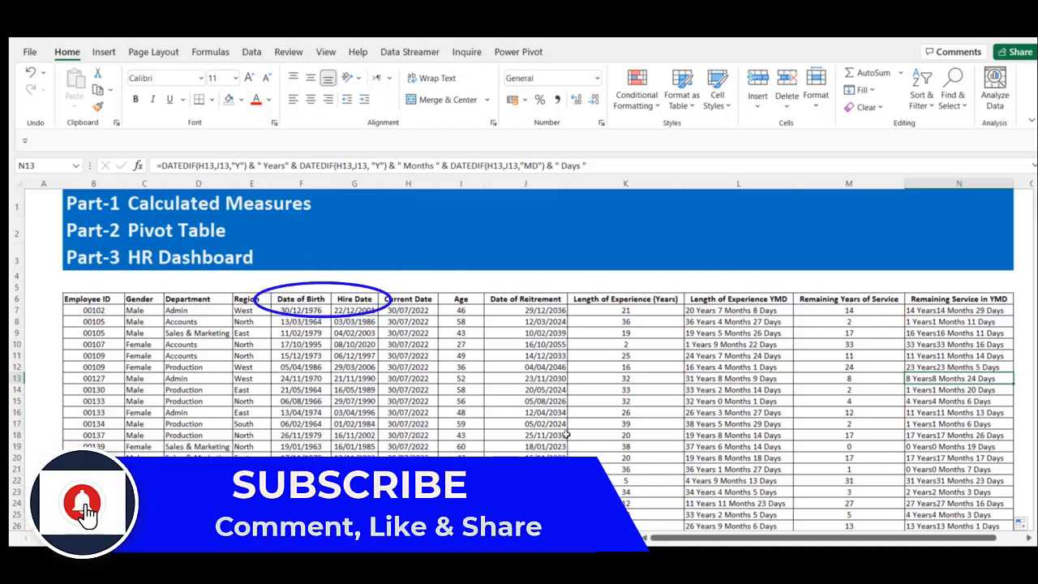
Step: Format the whole employee data range, headers included, as a table with the light black-and-grey banded style
{"action": "left_click", "coordinate": [316, 436]}
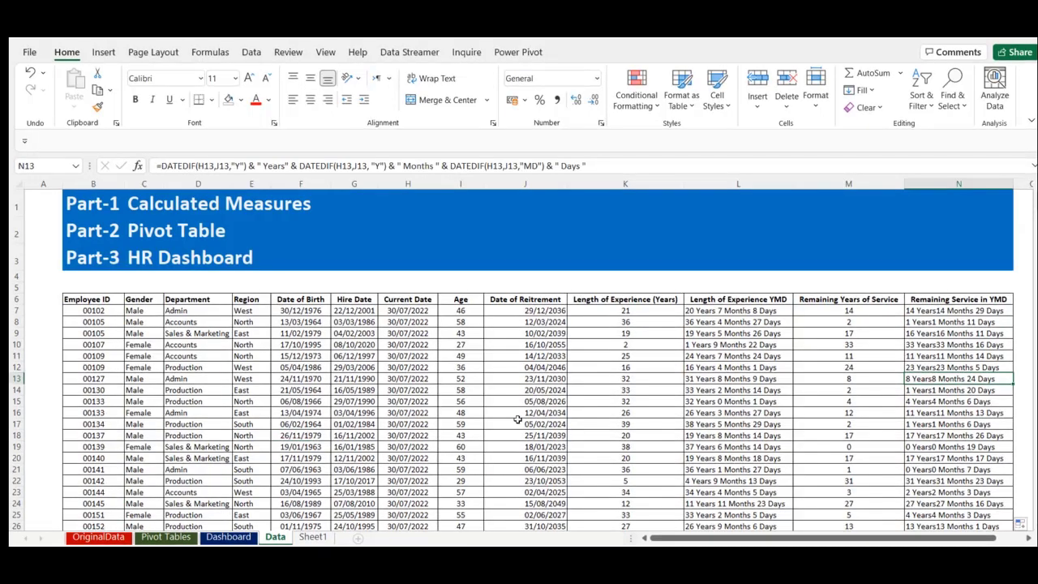
{"action": "left_click", "coordinate": [317, 435]}
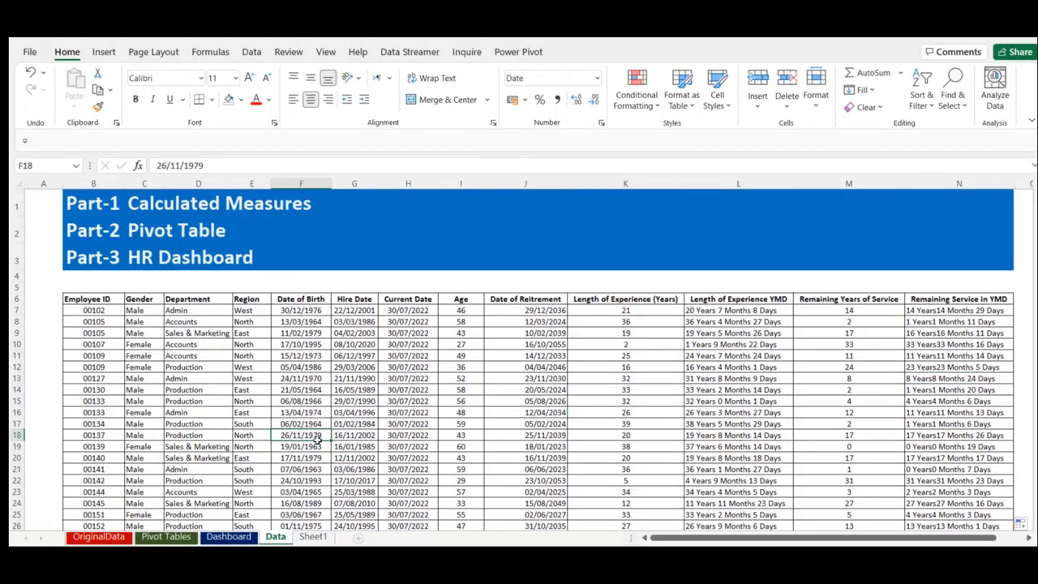
{"action": "key", "text": "ctrl+a"}
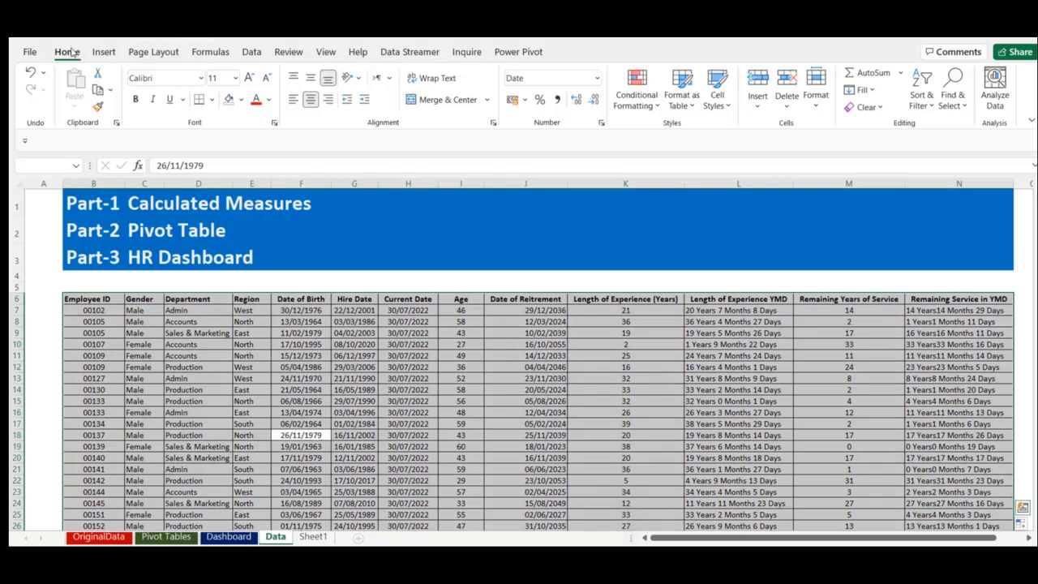
{"action": "left_click", "coordinate": [688, 101]}
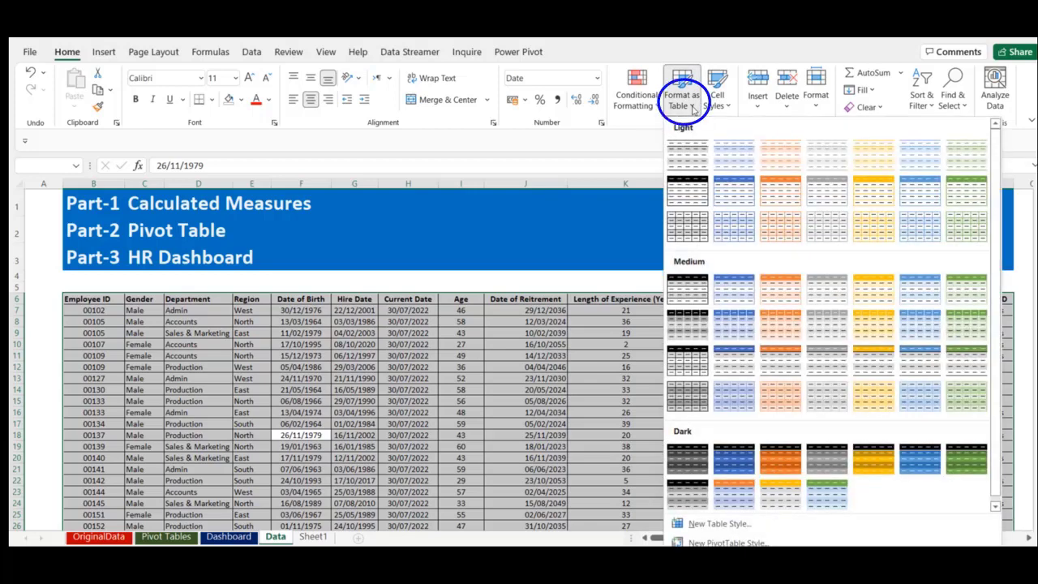
{"action": "key", "text": "ctrl+t"}
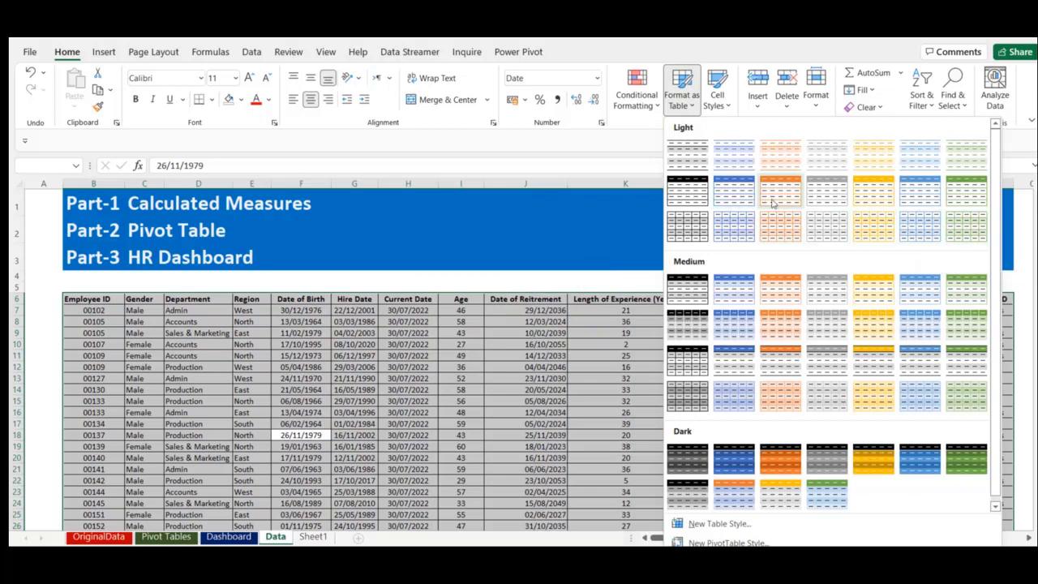
{"action": "left_click", "coordinate": [696, 157]}
{"action": "left_click", "coordinate": [353, 309]}
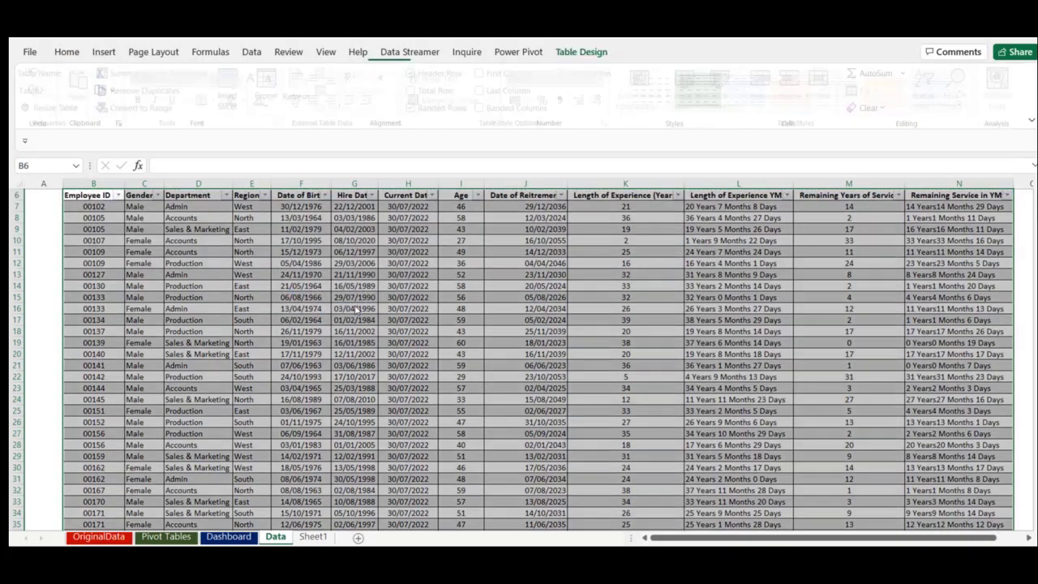
{"action": "left_click", "coordinate": [354, 309]}
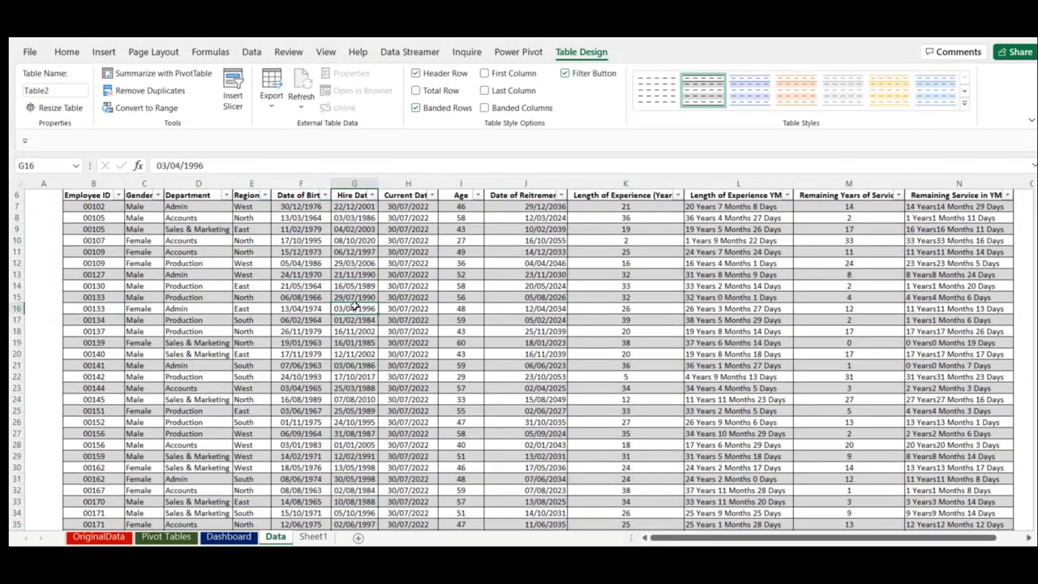